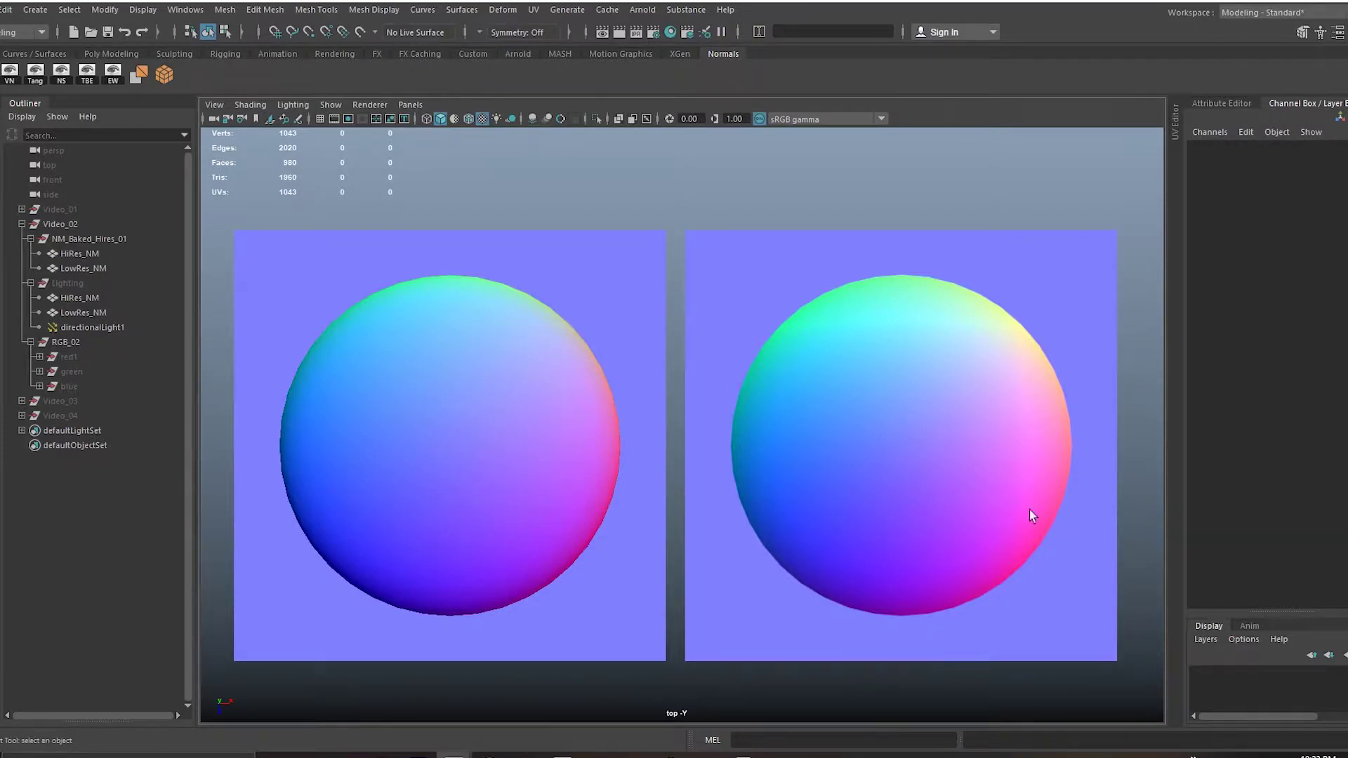
Step: Compare the high-res dome and the flat low-res plane in the perspective view, highlighting their wireframes
middle_click_drag(842, 623, 842, 602, "alt")
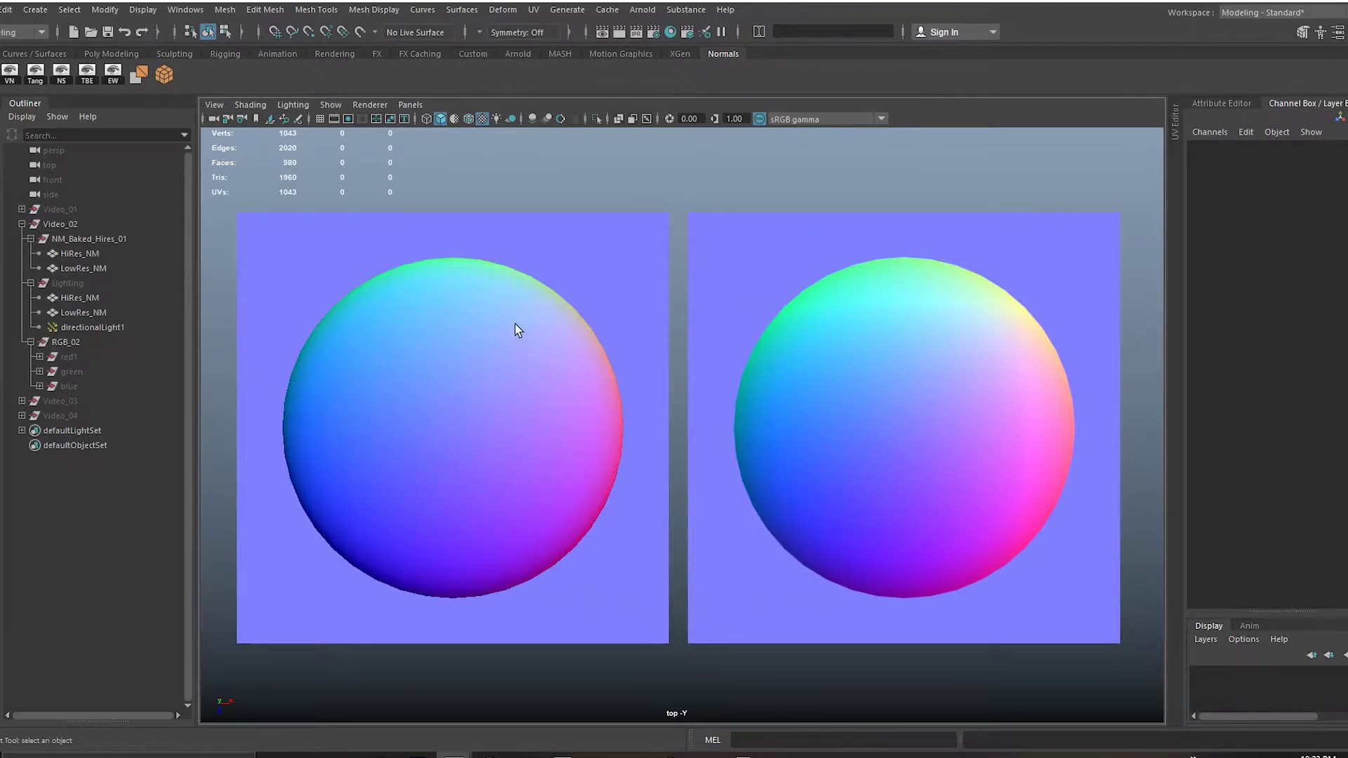
left_click_drag(539, 358, 887, 501)
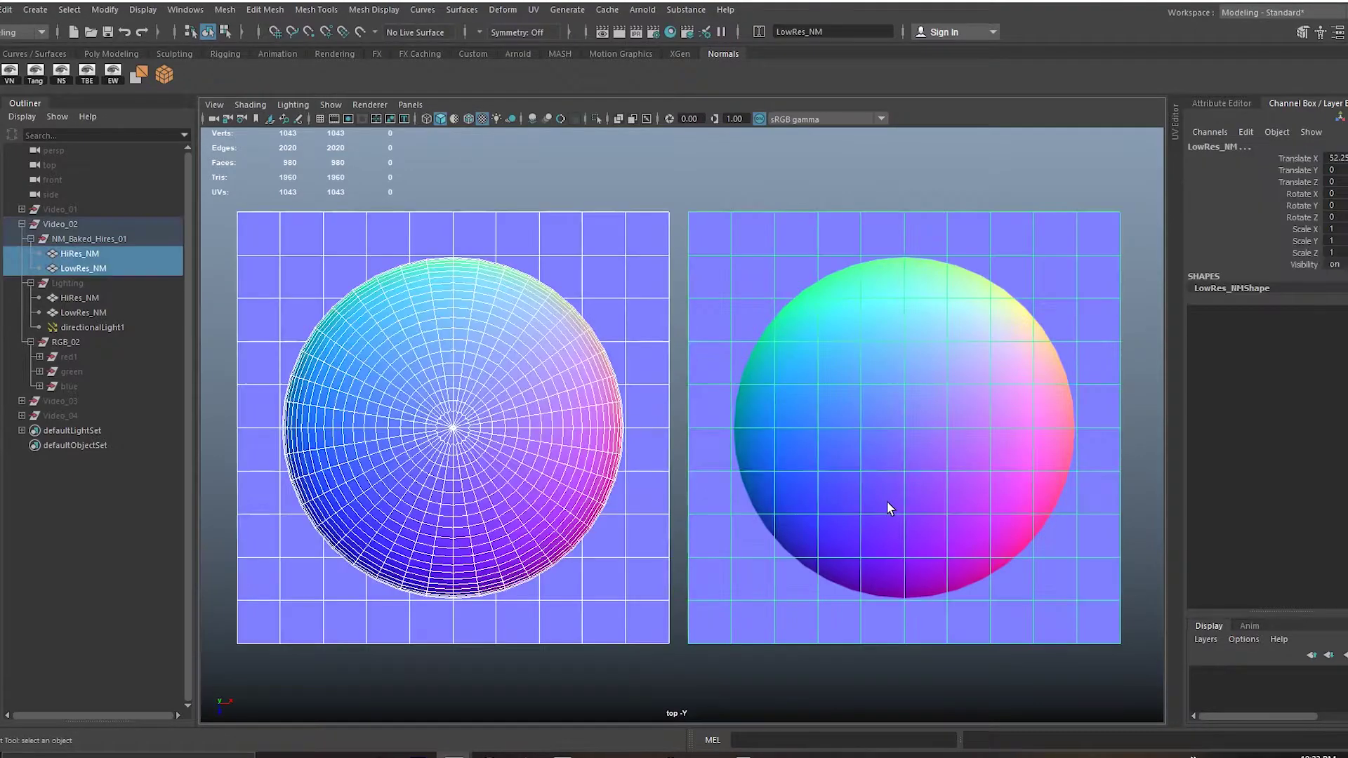
key("space")
left_click_drag(844, 450, 926, 385)
left_click(858, 415)
right_click_drag(926, 386, 944, 391, "alt")
middle_click_drag(798, 413, 855, 420, "alt")
right_click_drag(856, 419, 879, 424, "alt")
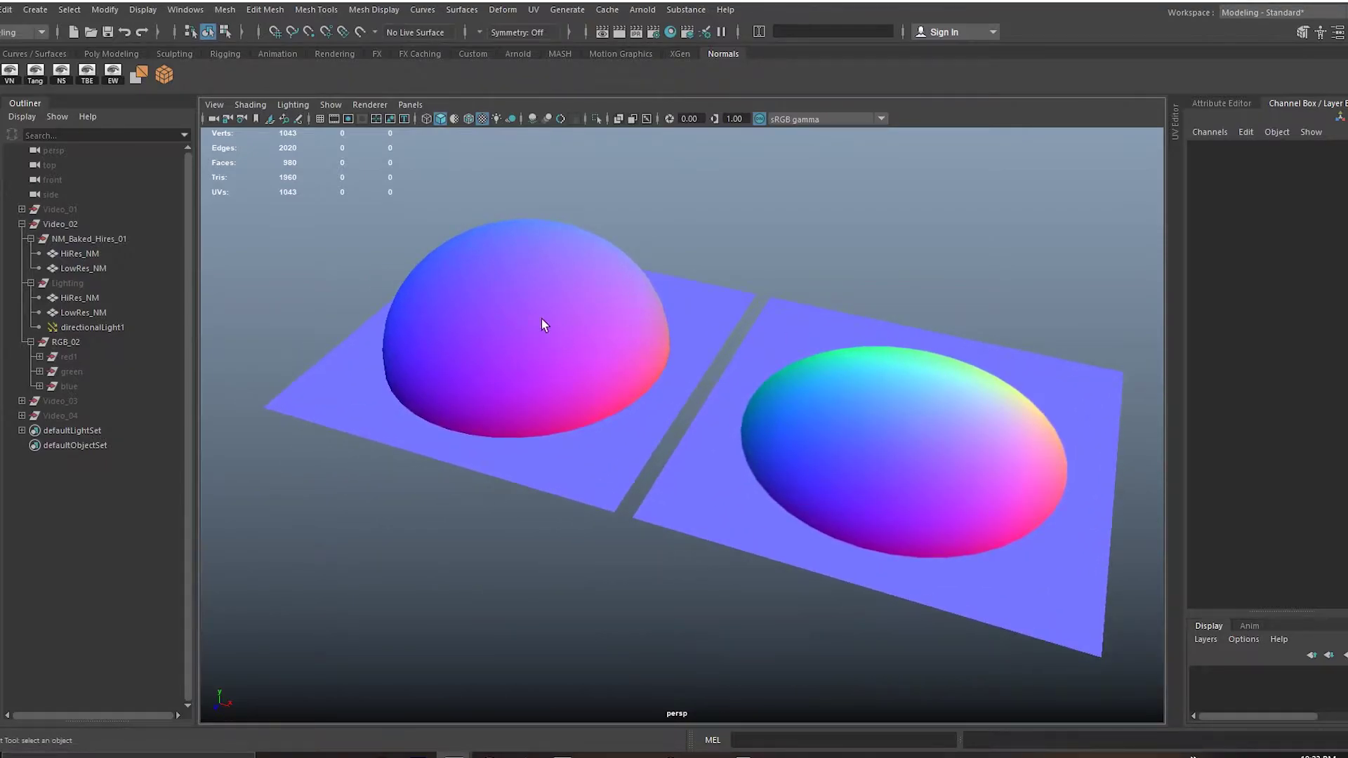
middle_click_drag(853, 455, 794, 451, "alt")
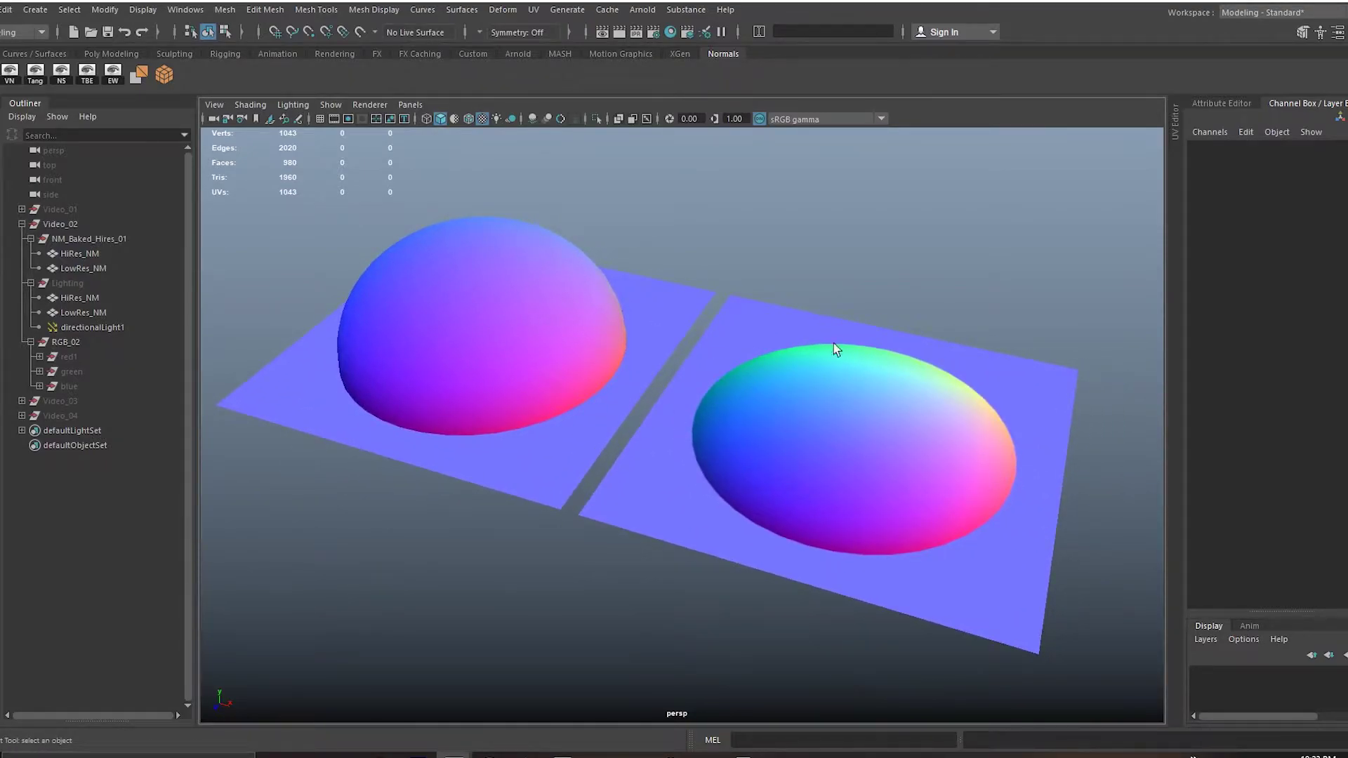
left_click(883, 507)
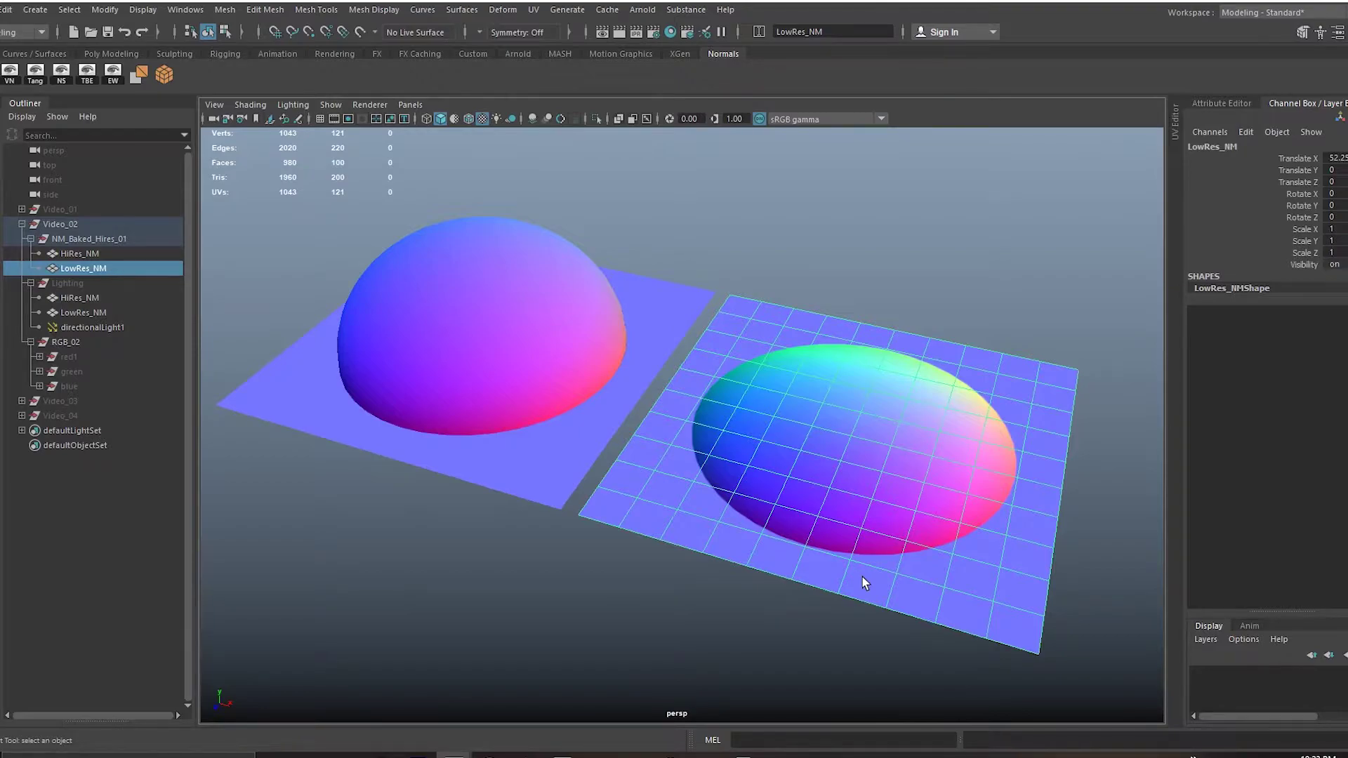
left_click(817, 246)
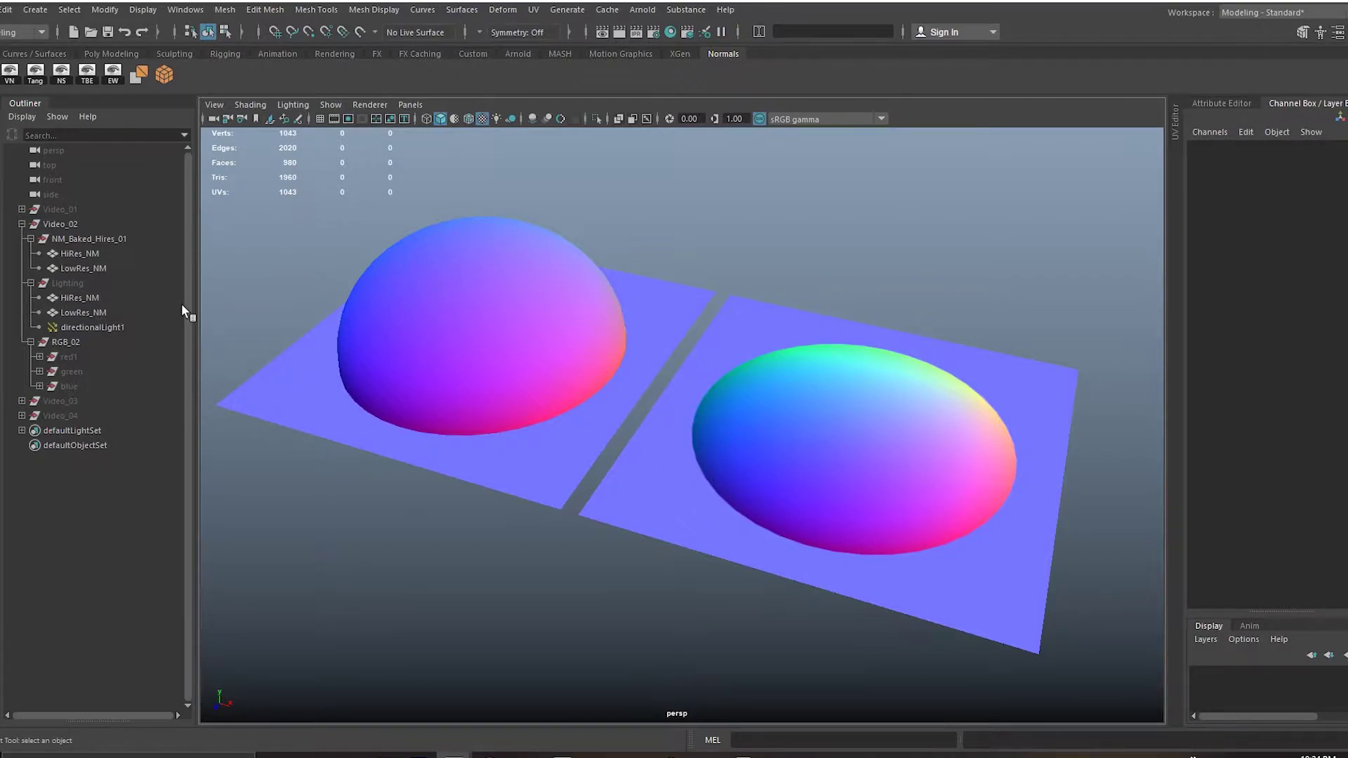
Step: Unhide the Lighting group under Video_02 and turn on lights and shadows in the viewport
left_click(101, 281)
key("shift+h")
left_click(788, 298)
middle_click_drag(839, 282, 709, 499, "alt")
right_click_drag(709, 499, 904, 483, "alt")
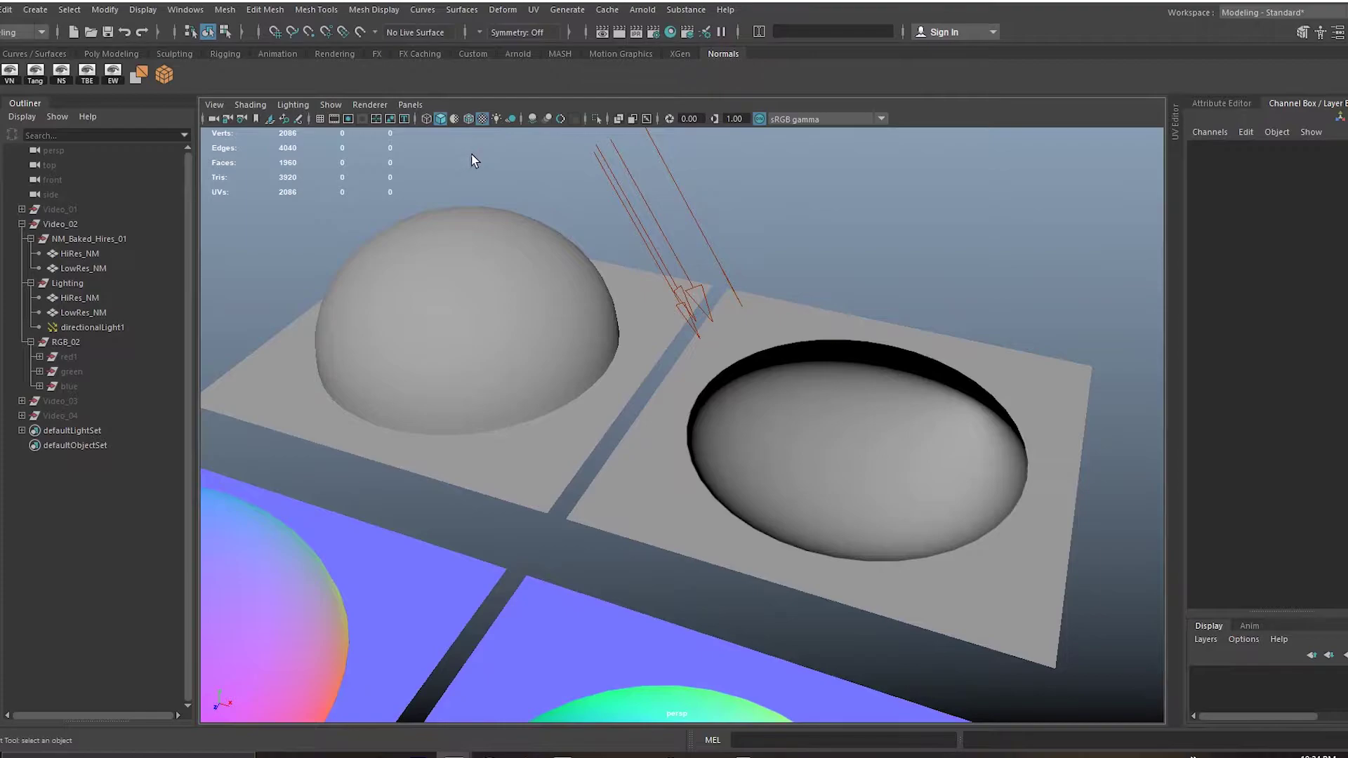
left_click(510, 120)
left_click_drag(794, 302, 692, 217, "alt")
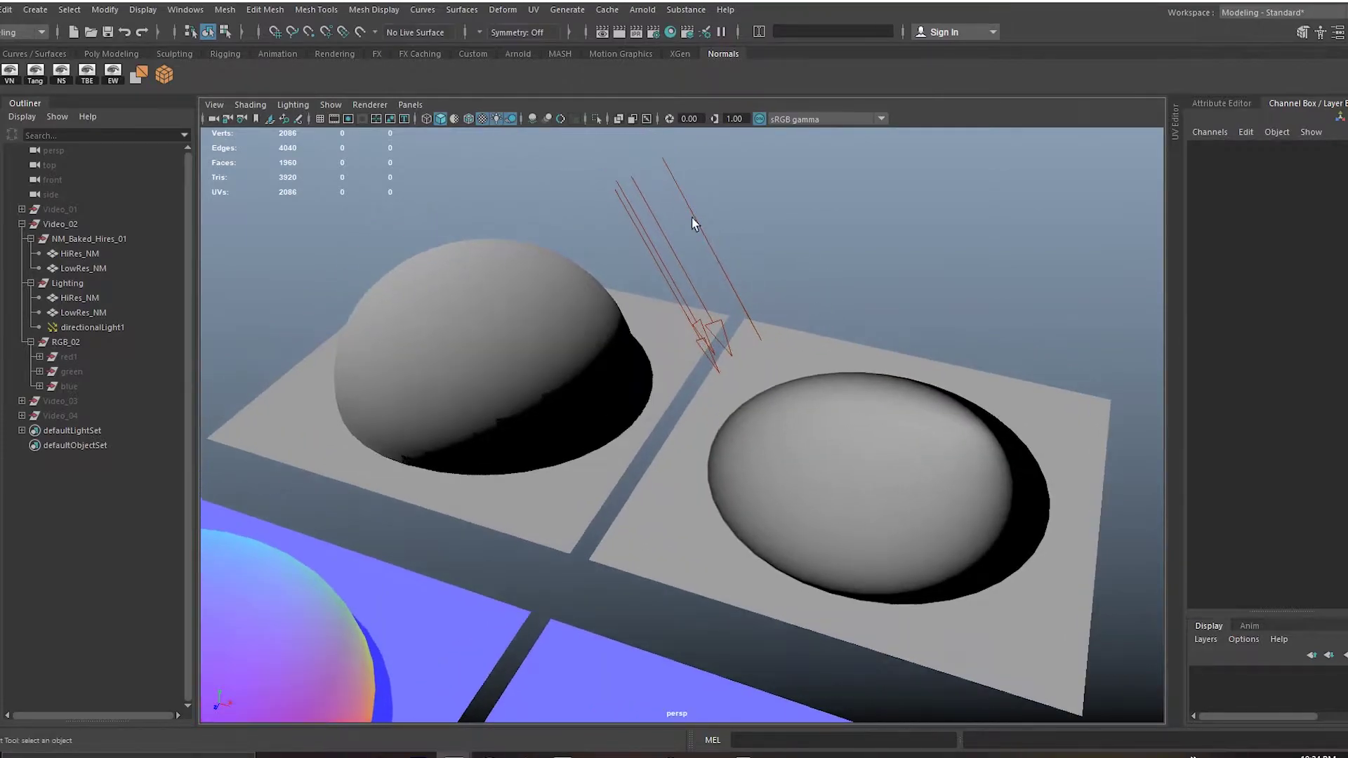
Step: Rotate the directional light slightly above the two grey meshes and check their shading
left_click(692, 218)
left_click_drag(805, 394, 812, 445, "alt")
key("e")
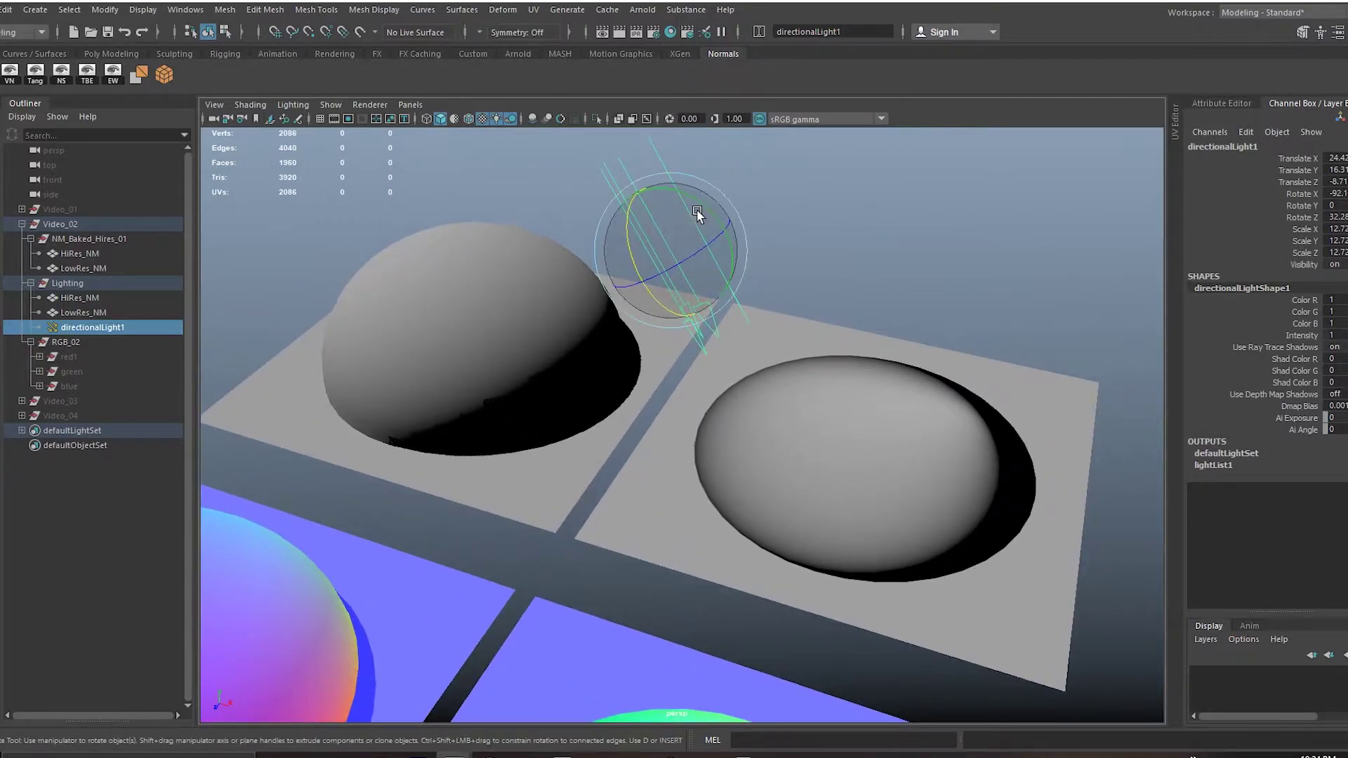
mouse_move(700, 203)
left_mouse_down()
mouse_move(741, 308)
mouse_move(685, 197)
mouse_move(700, 203)
left_mouse_up()
left_click_drag(520, 471, 765, 458, "alt")
Step: Highlight the high-res dome, the low-res plane and the directional light in turn to compare how the meshes are lit
left_click(484, 492)
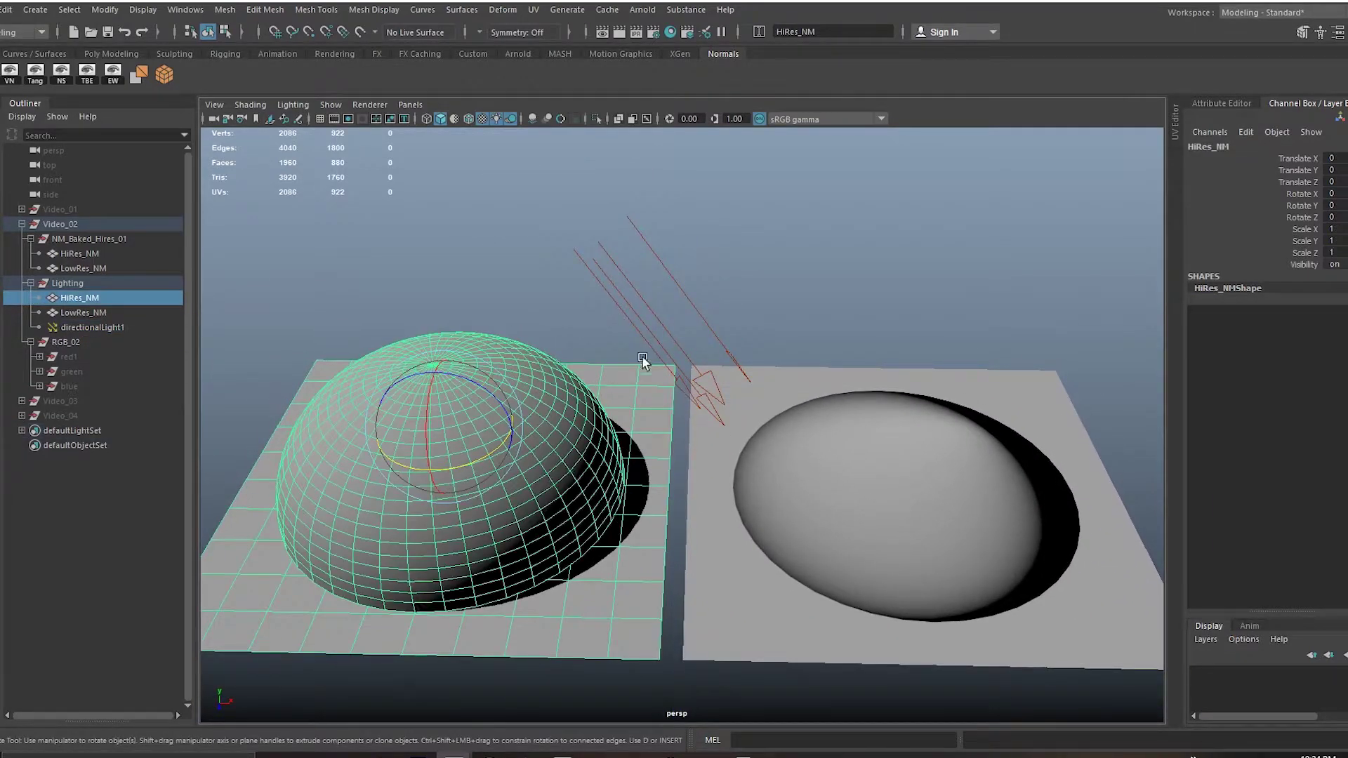
left_click(611, 253)
left_click(931, 534)
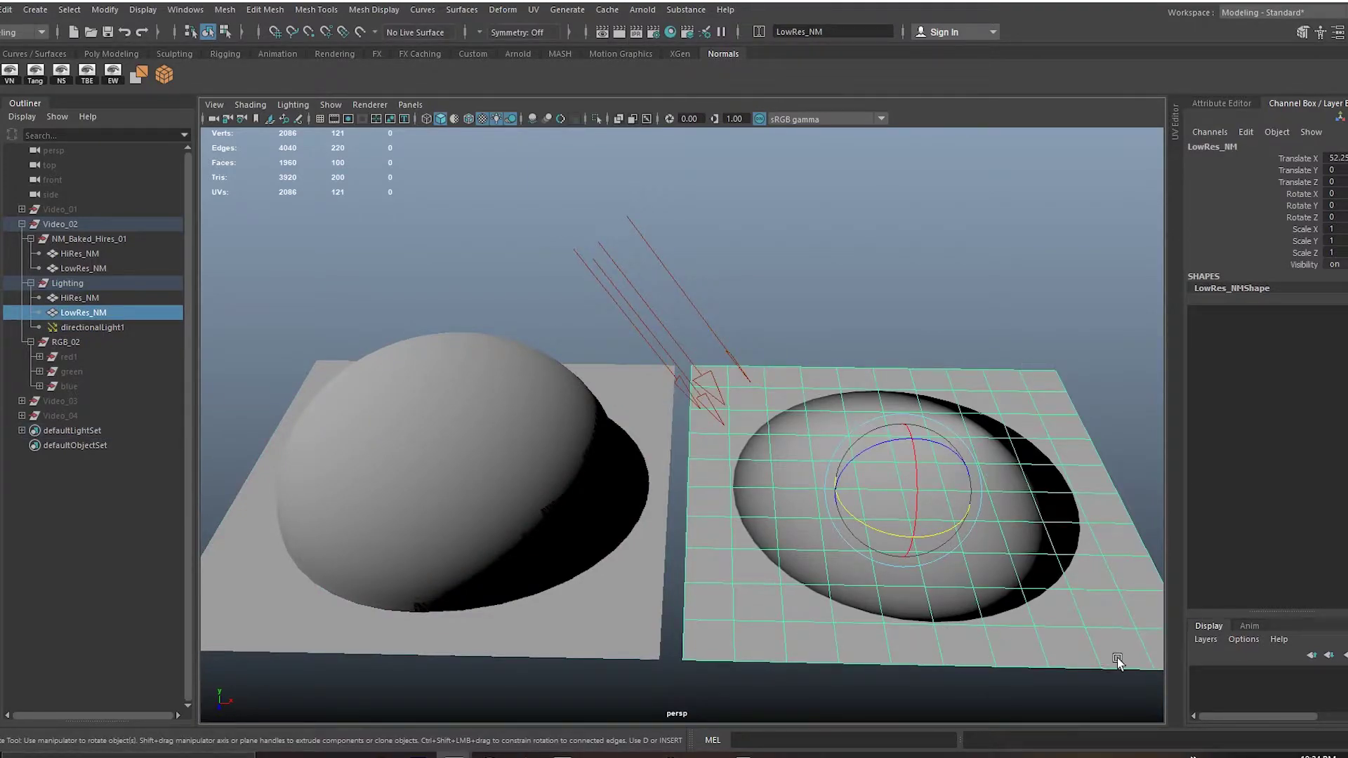
middle_click_drag(923, 514, 929, 475, "alt")
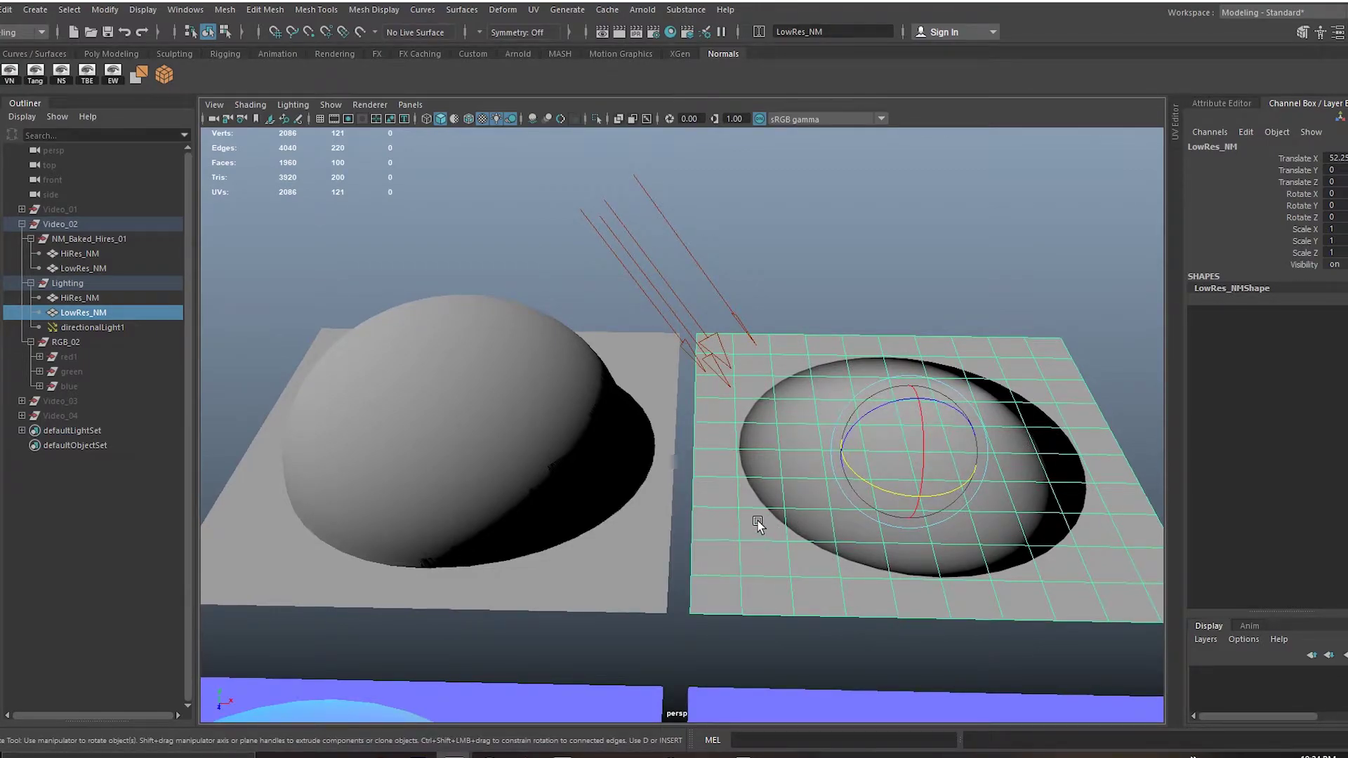
left_click(639, 189)
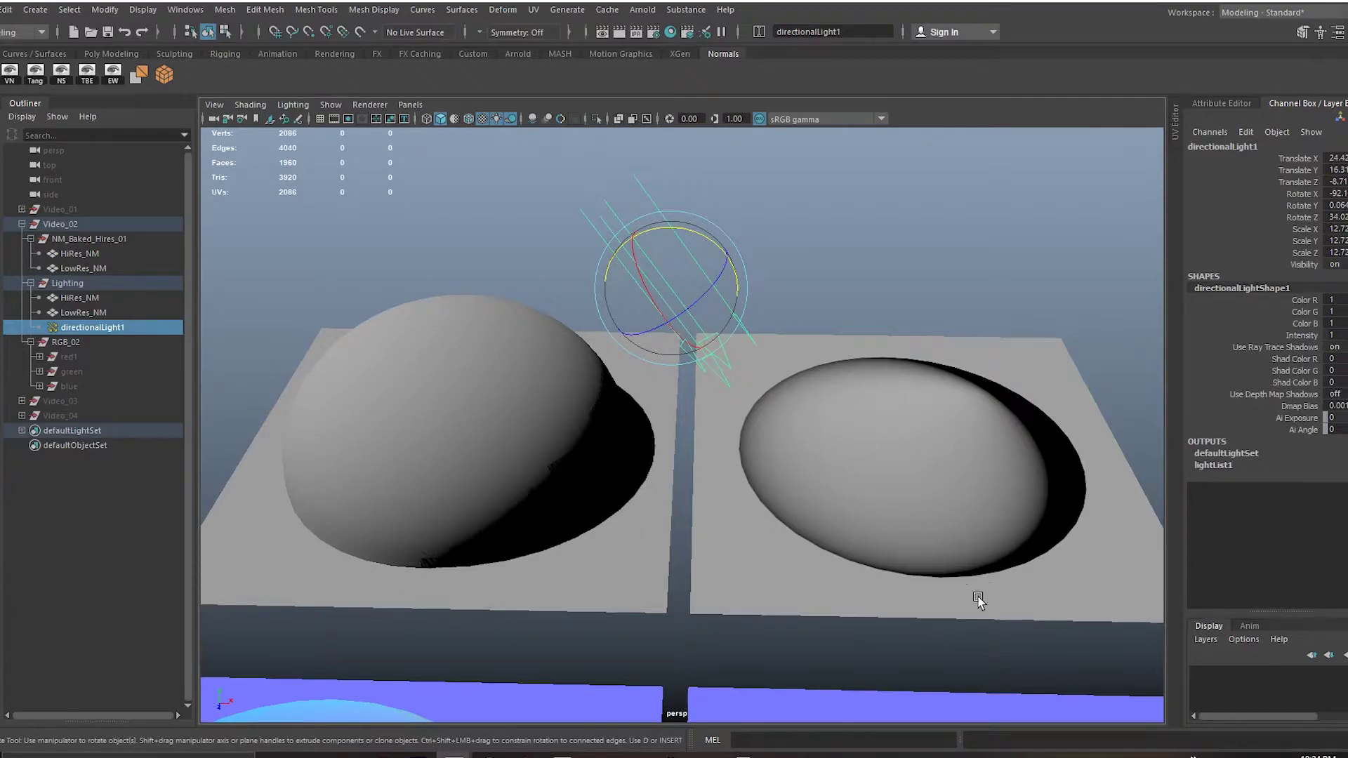
Step: Examine the low-res plane's UVs over its normal map in the UV Editor, and collapse the editor
left_click(939, 357)
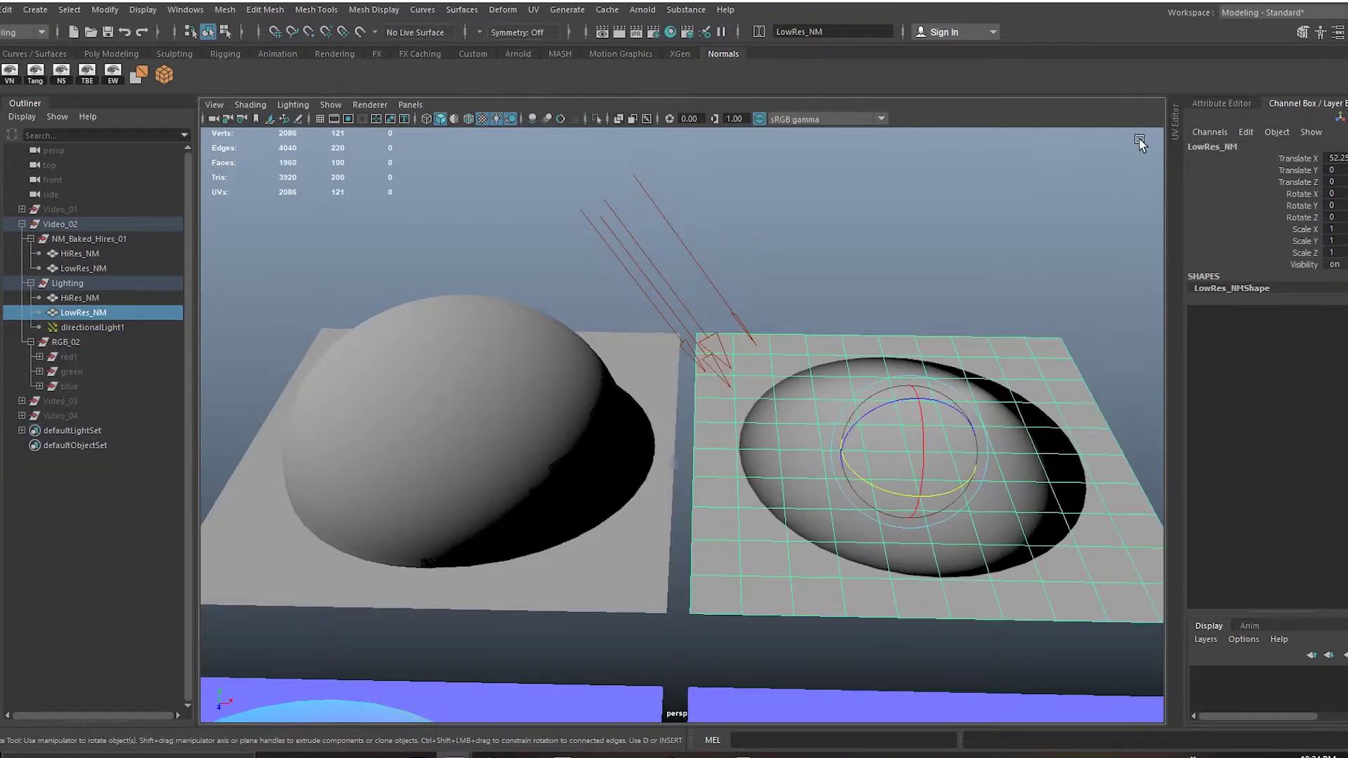
left_click(1174, 125)
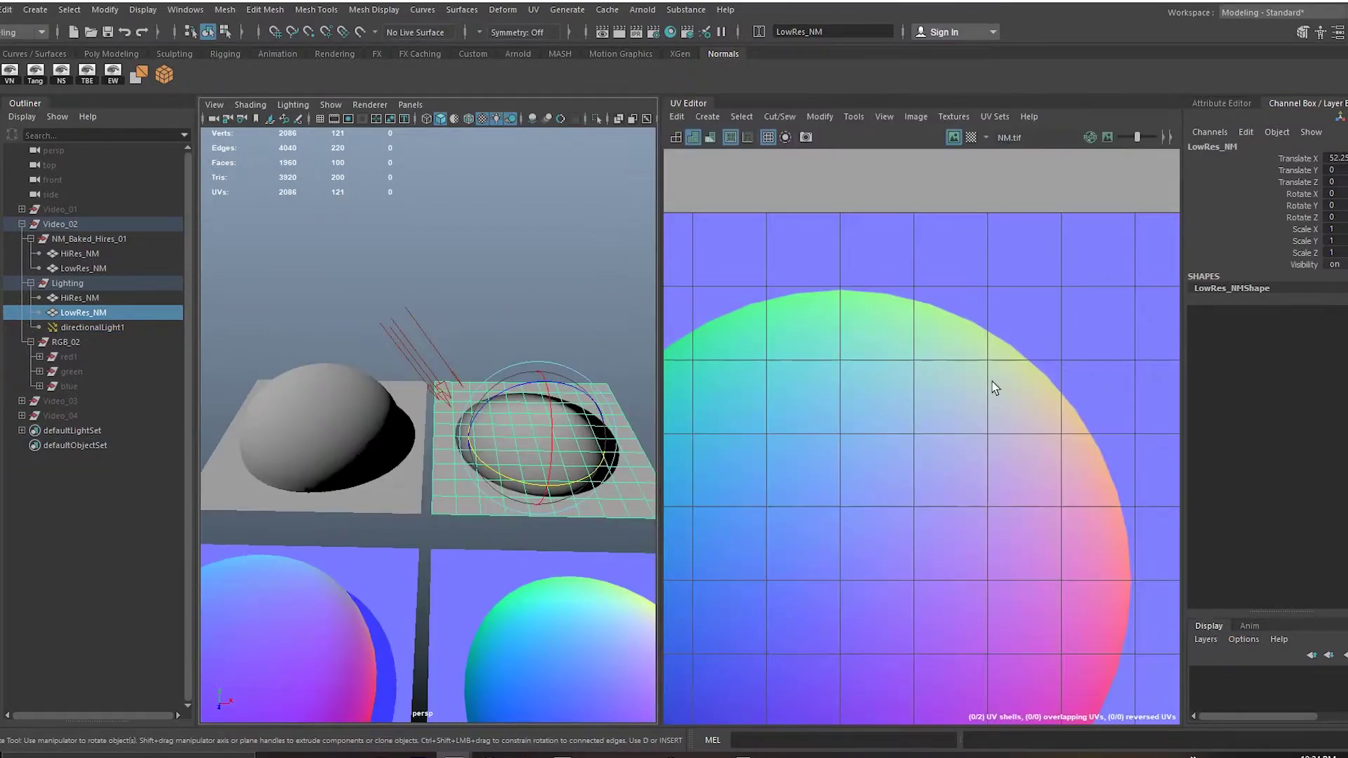
right_click_drag(992, 381, 771, 386, "alt")
middle_click_drag(921, 504, 927, 463, "alt")
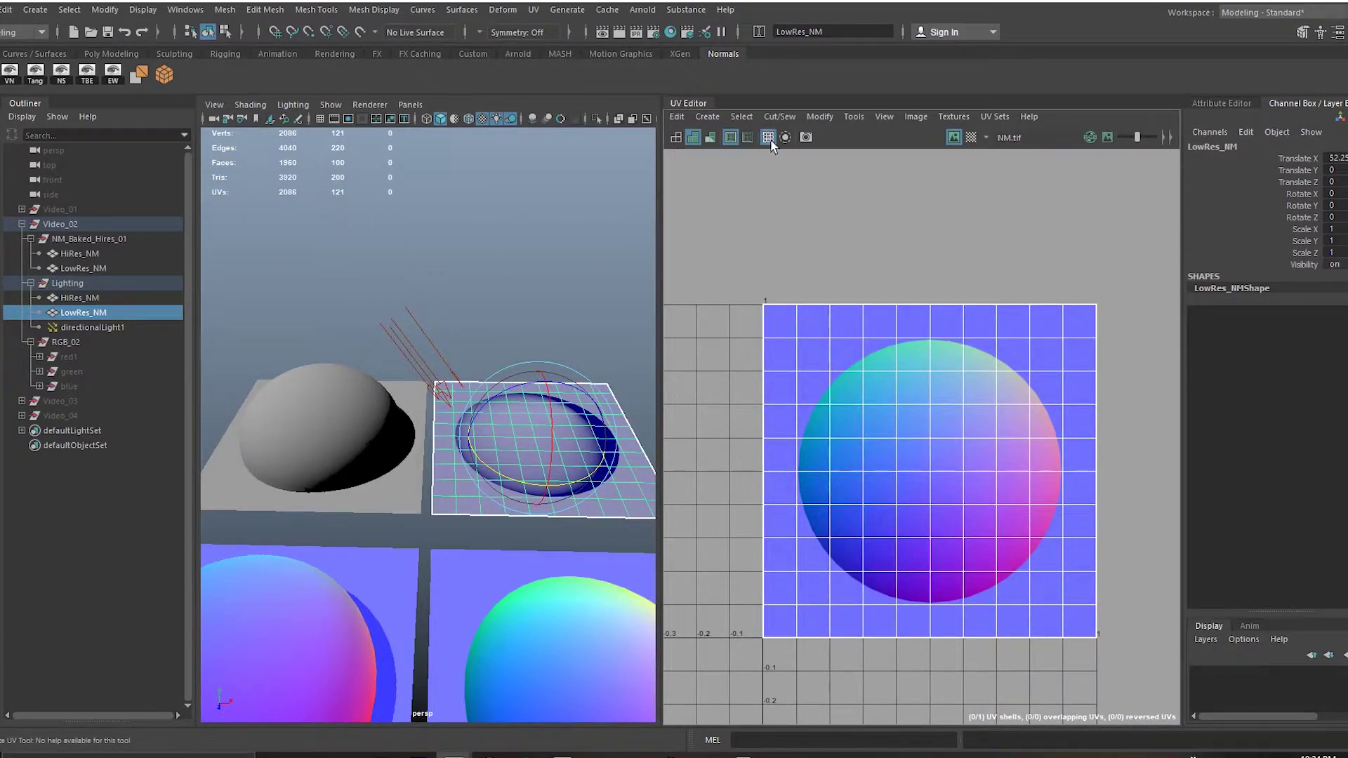
double_click(696, 103)
middle_click_drag(882, 424, 870, 417, "alt")
left_click(664, 203)
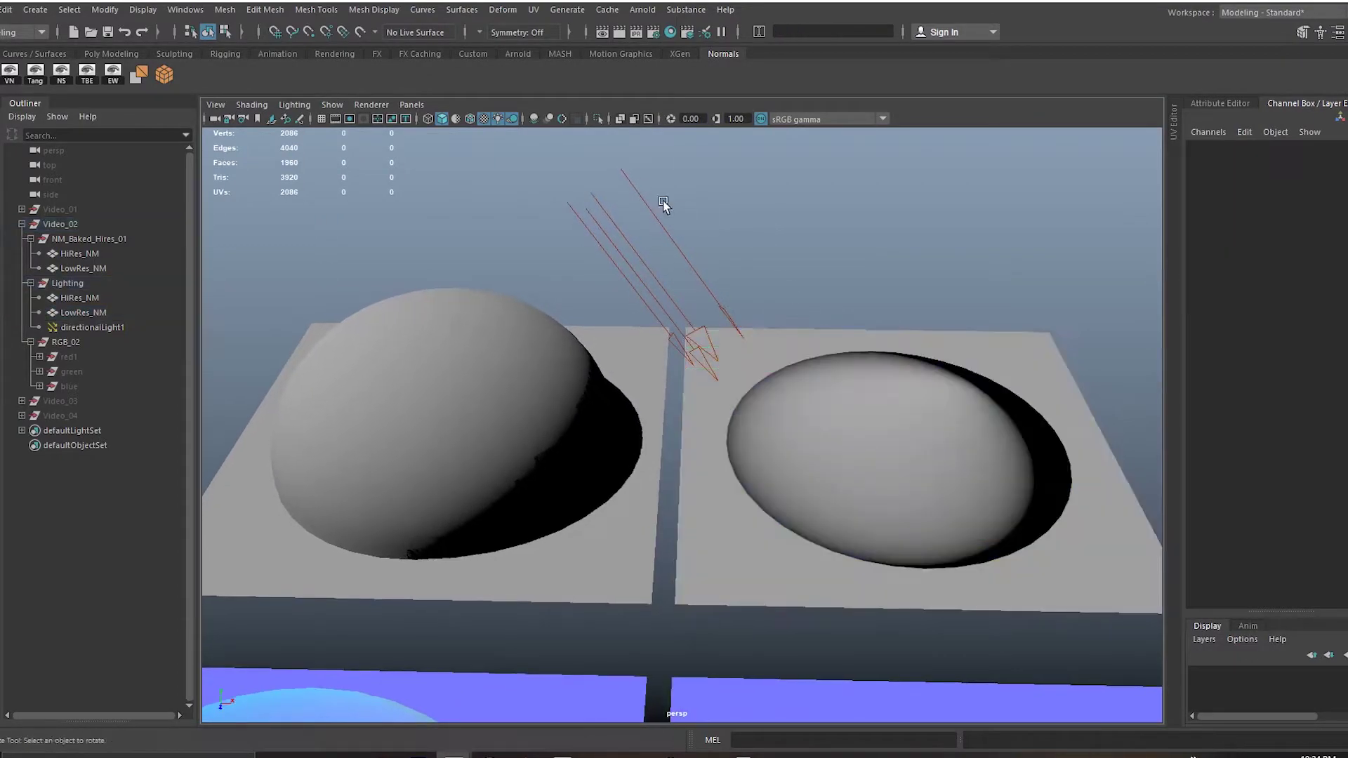
Step: Rotate the directional light so it shines on the two grey meshes from the opposite side
left_click(701, 346)
left_click_drag(632, 285, 731, 274)
left_click_drag(736, 344, 801, 420, "alt")
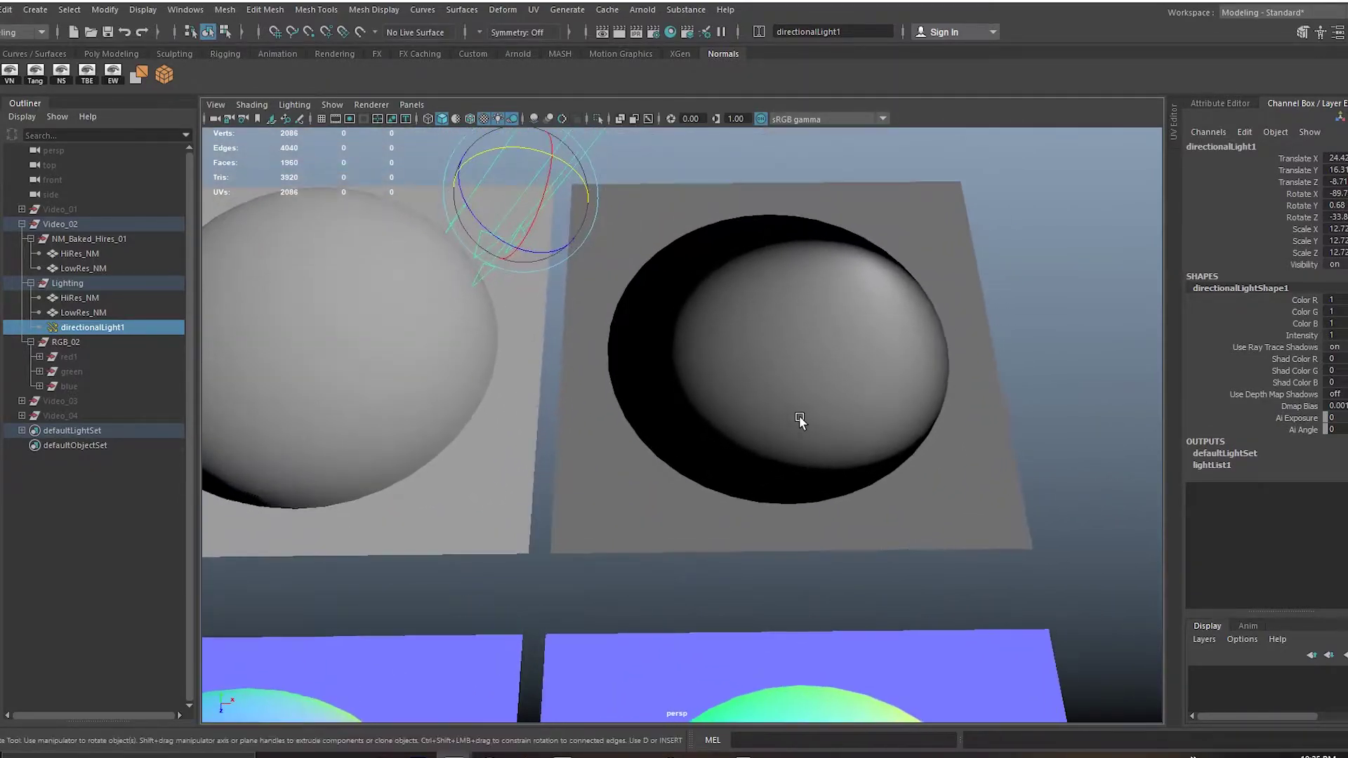
Step: Examine the shadows on the grey meshes from several angles, alongside the two normal-mapped meshes
middle_click_drag(800, 420, 905, 521, "alt")
mouse_move(1010, 488)
right_mouse_down("alt")
mouse_move(937, 454)
mouse_move(1025, 502)
right_mouse_up("alt")
middle_click_drag(734, 487, 957, 481, "alt")
middle_click_drag(843, 498, 506, 503, "alt")
middle_click_drag(769, 460, 891, 379, "alt")
right_click_drag(913, 413, 808, 418, "alt")
middle_click_drag(801, 442, 824, 295, "alt")
left_click_drag(870, 376, 852, 421, "alt")
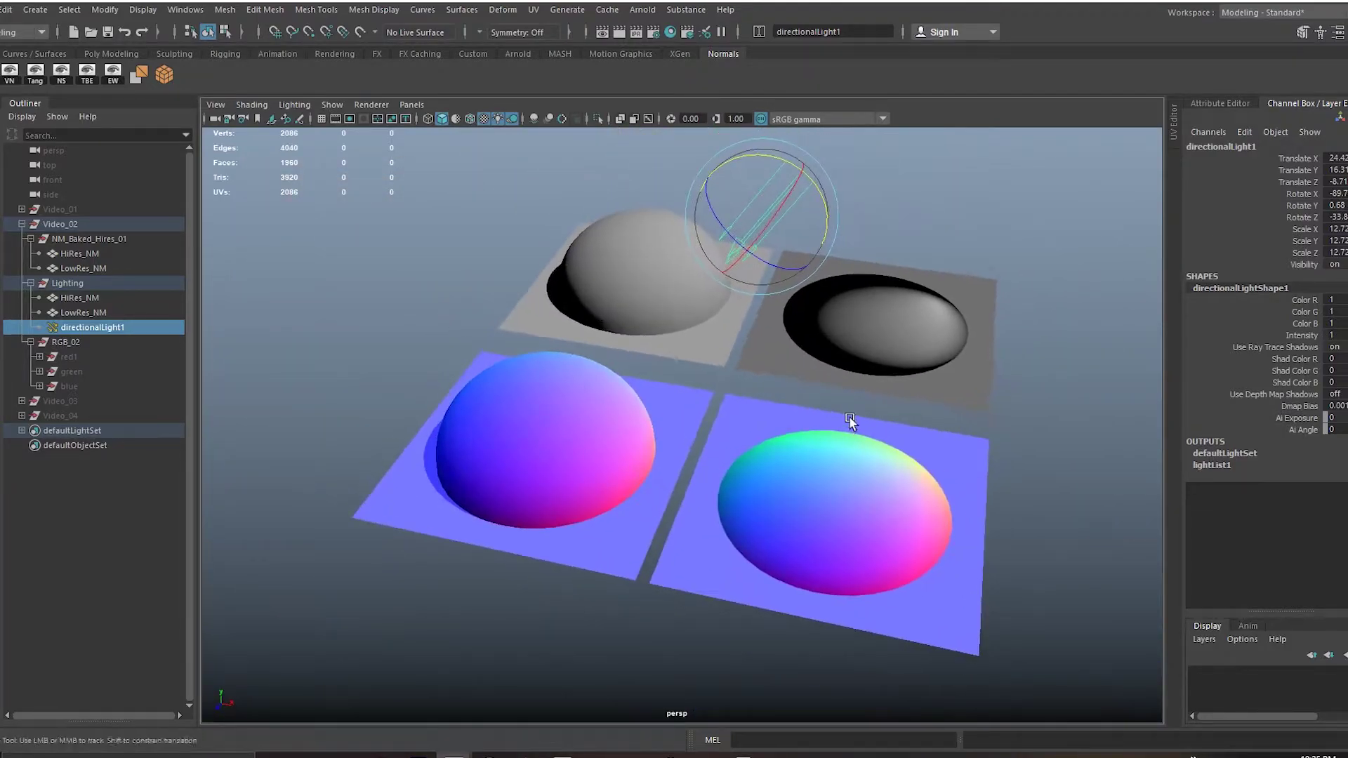
right_click_drag(852, 421, 924, 476, "alt")
Step: Hide the Lighting group and turn off lights and shadows in the viewport
left_click(99, 284)
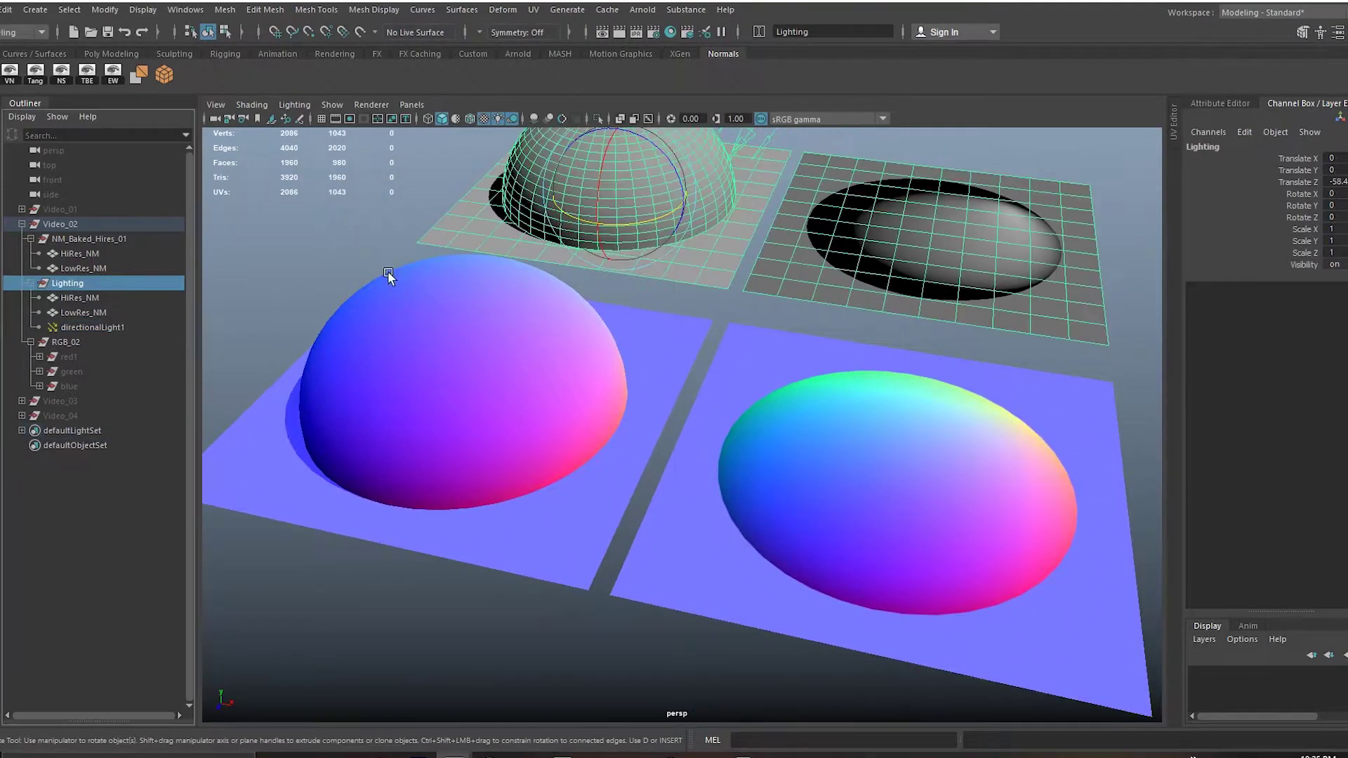
key("h")
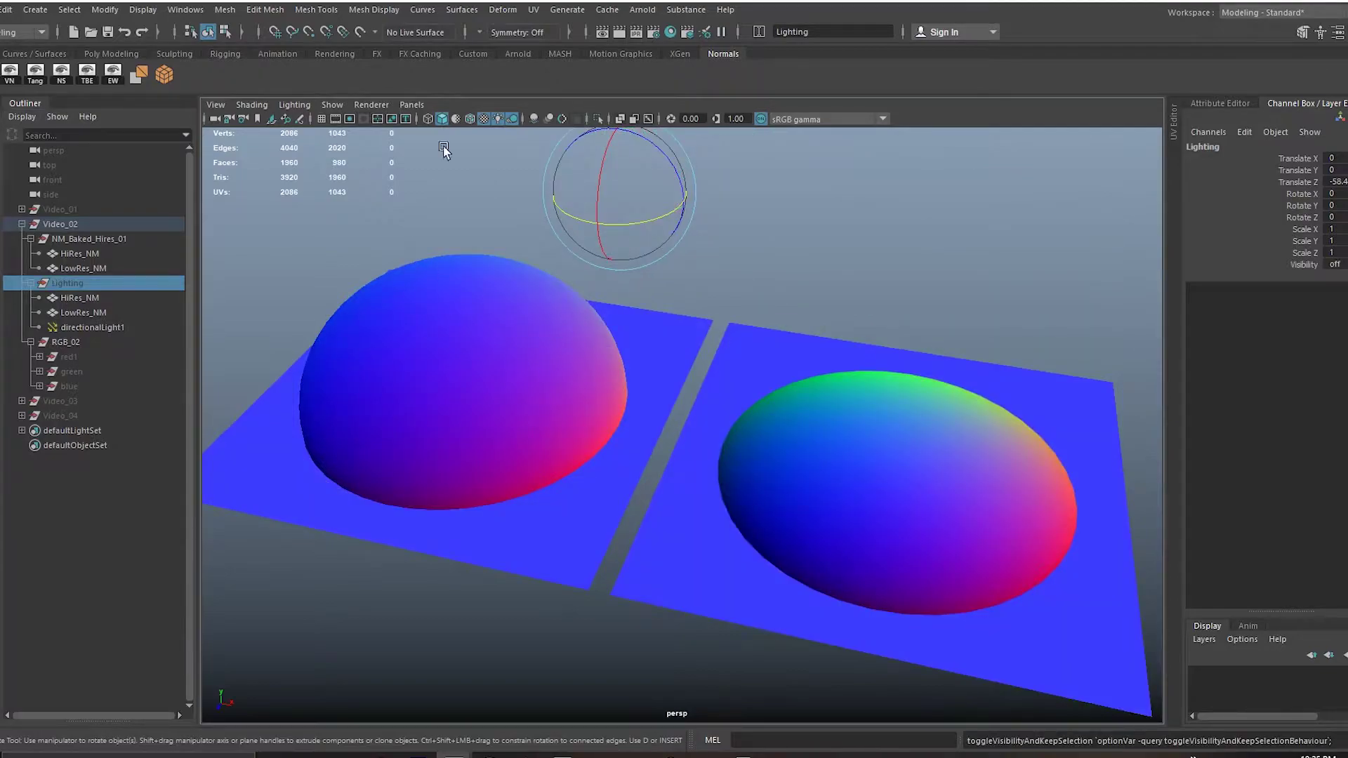
left_click(484, 118)
left_click(483, 118)
left_click(815, 286)
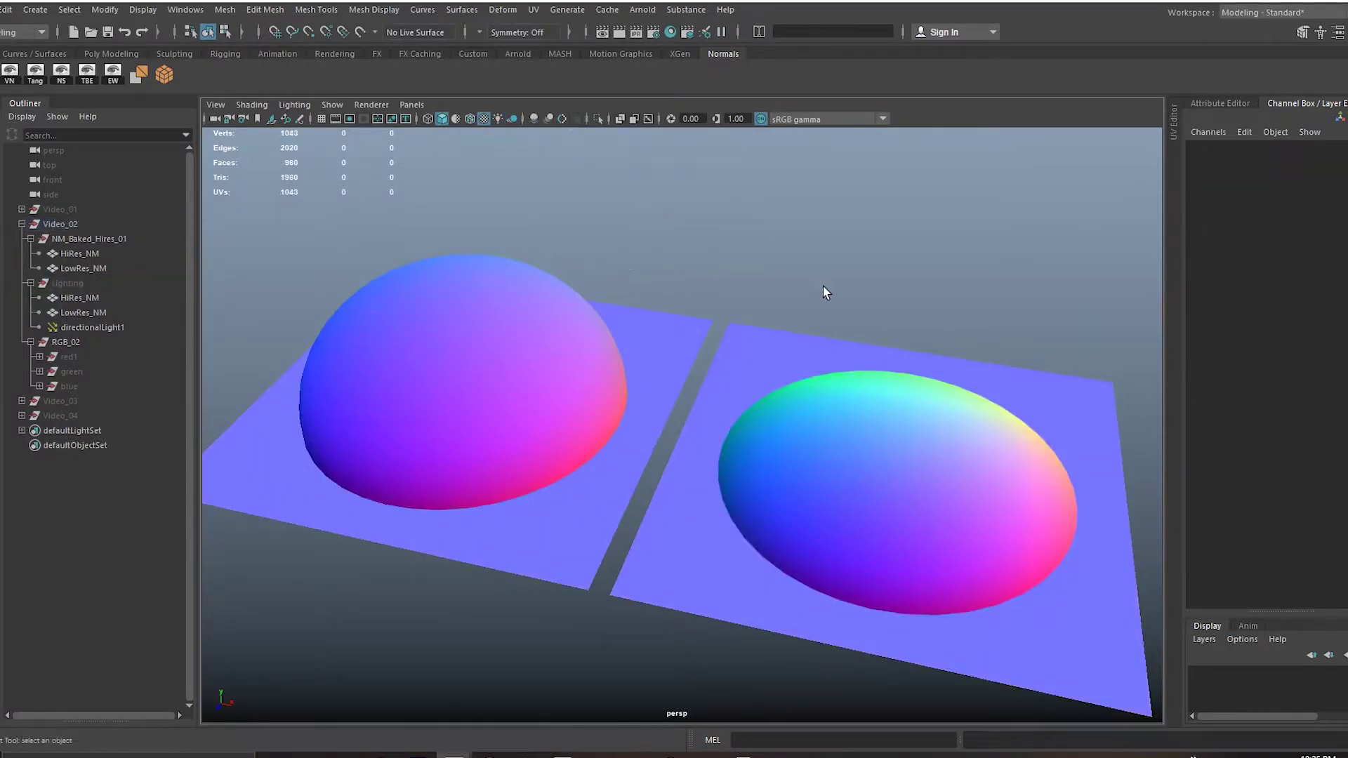
Step: Highlight the wireframes of both normal-mapped meshes together to compare them, and clear the selection
mouse_move(809, 363)
left_mouse_down("alt")
mouse_move(746, 377)
mouse_move(783, 366)
mouse_move(743, 340)
mouse_move(791, 380)
left_mouse_up("alt")
left_click_drag(520, 337, 807, 495)
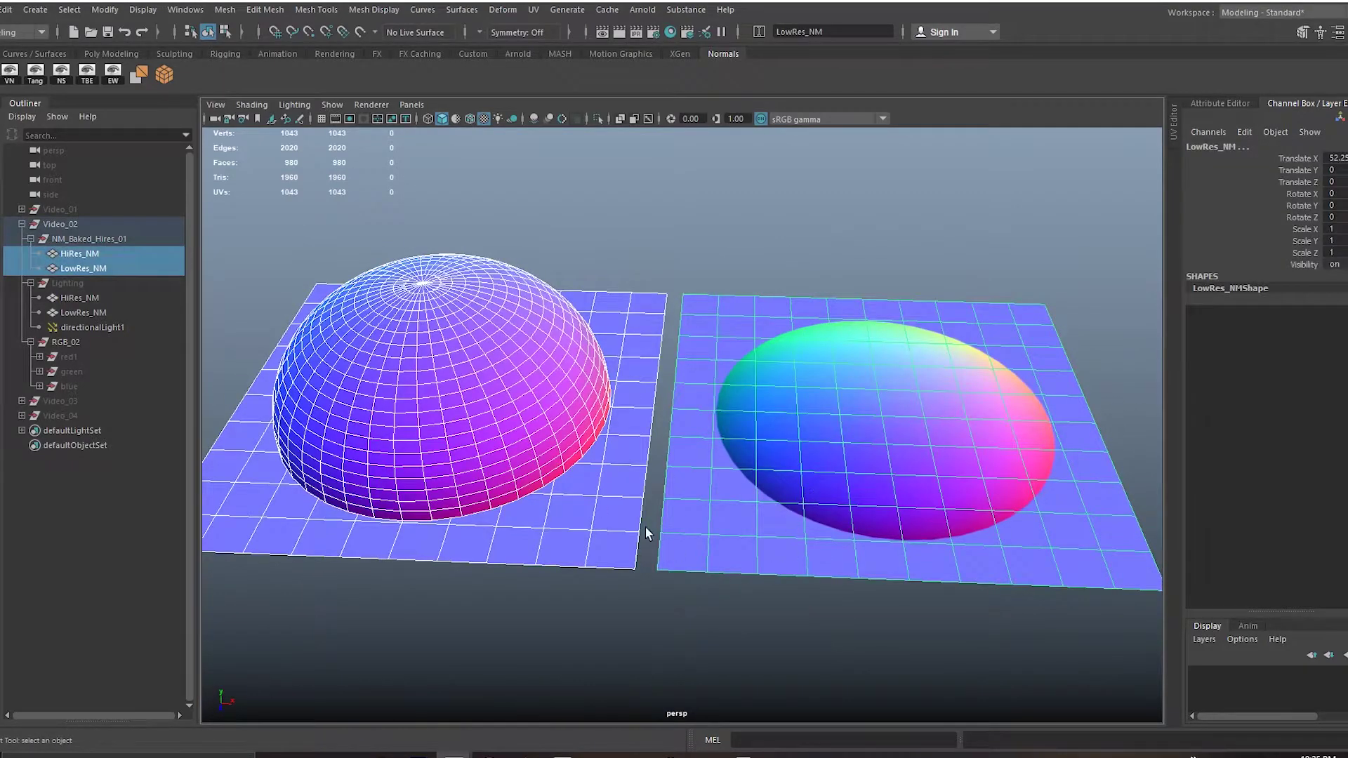
left_click(806, 223)
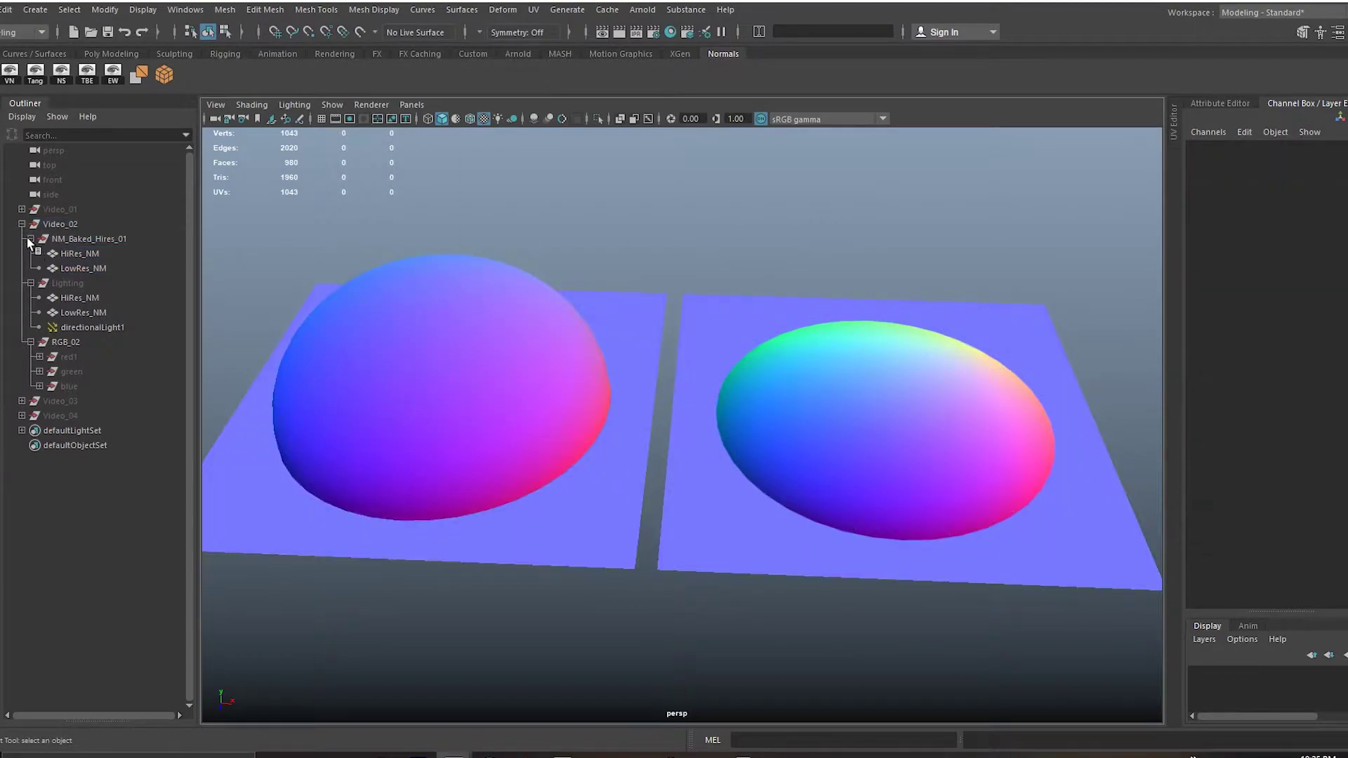
Step: Collapse the NM_Baked_Hires_01 and Lighting groups and look at both normal-mapped spheres from nearly overhead
left_click(31, 239)
left_click(30, 254)
middle_click_drag(548, 445, 625, 424, "alt")
mouse_move(625, 424)
left_mouse_down("alt")
mouse_move(620, 478)
mouse_move(674, 440)
mouse_move(681, 476)
mouse_move(621, 433)
left_mouse_up("alt")
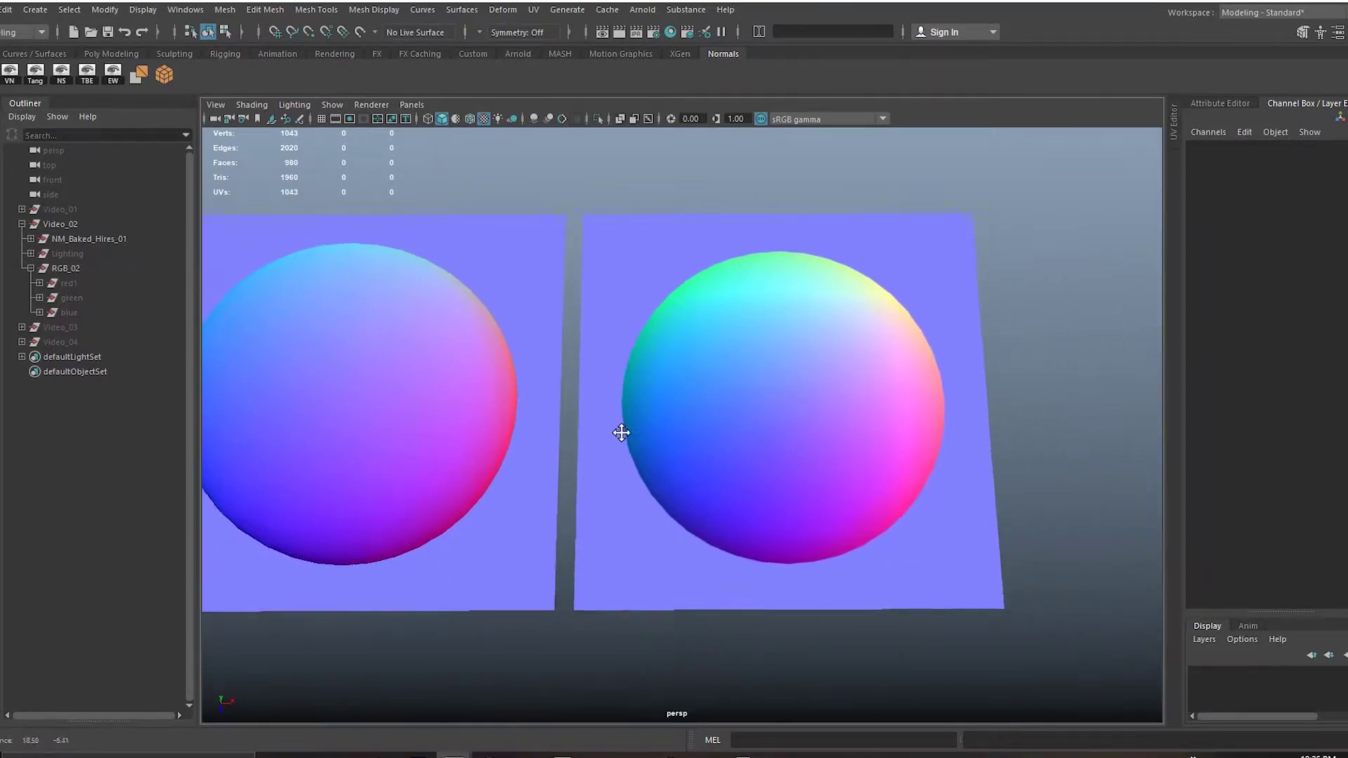
middle_click_drag(621, 433, 617, 434, "alt")
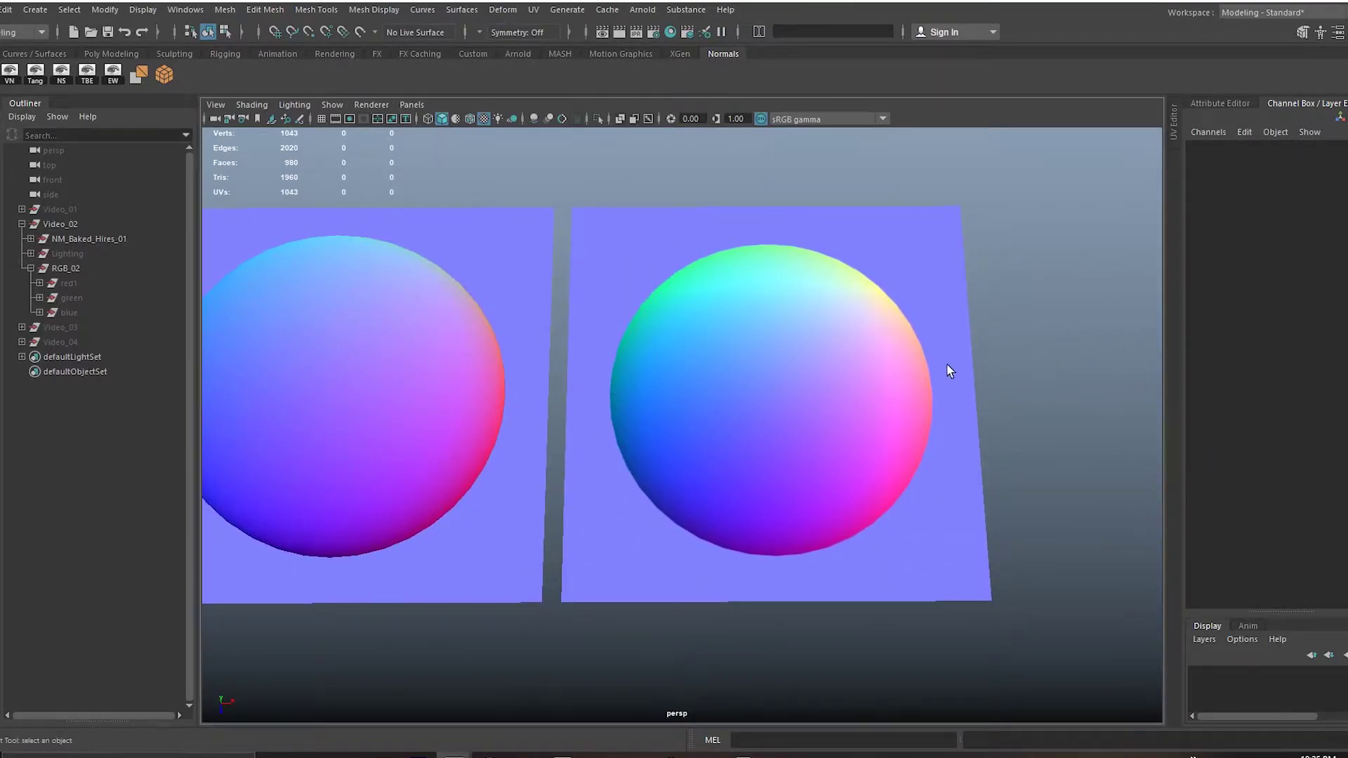
middle_click_drag(656, 491, 747, 397, "alt")
right_click_drag(747, 397, 734, 520, "alt")
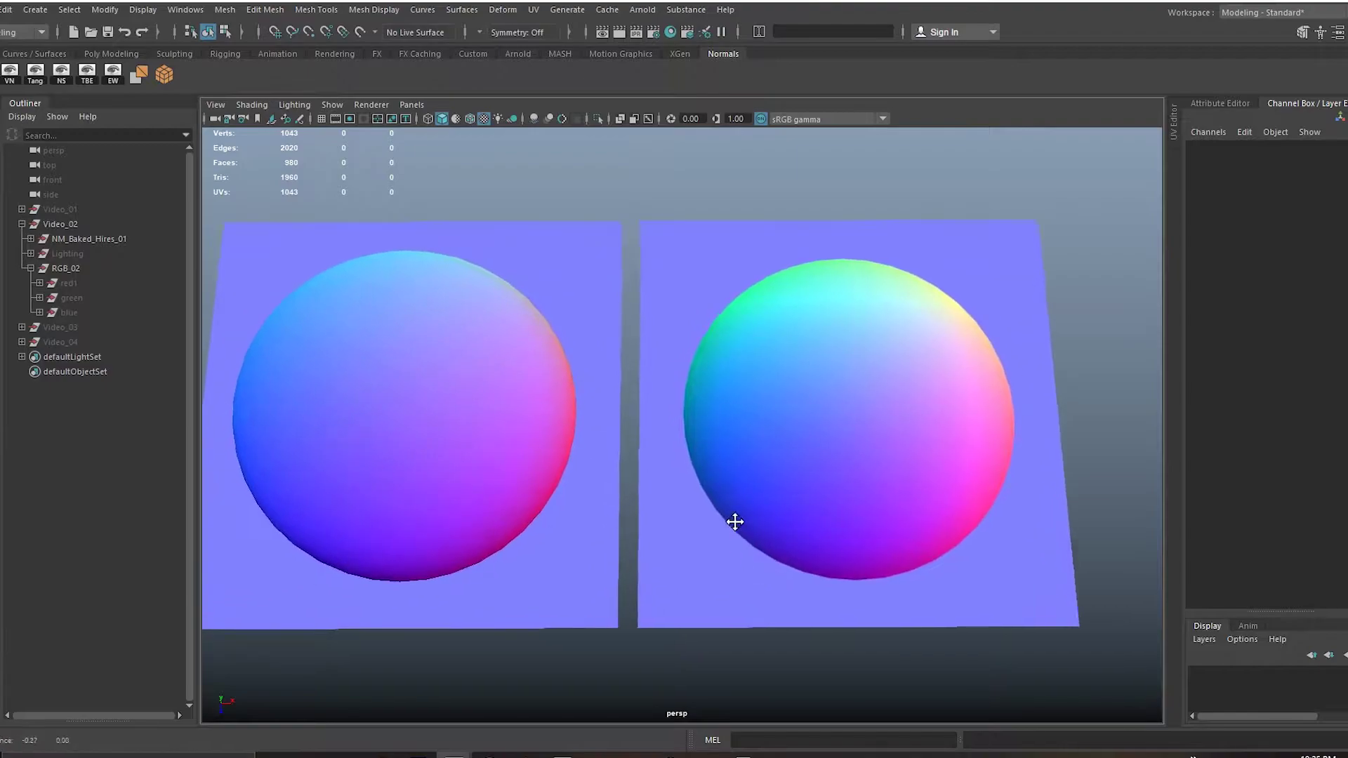
middle_click_drag(734, 521, 762, 523, "alt")
left_click_drag(762, 523, 746, 521, "alt")
middle_click_drag(746, 520, 728, 506, "alt")
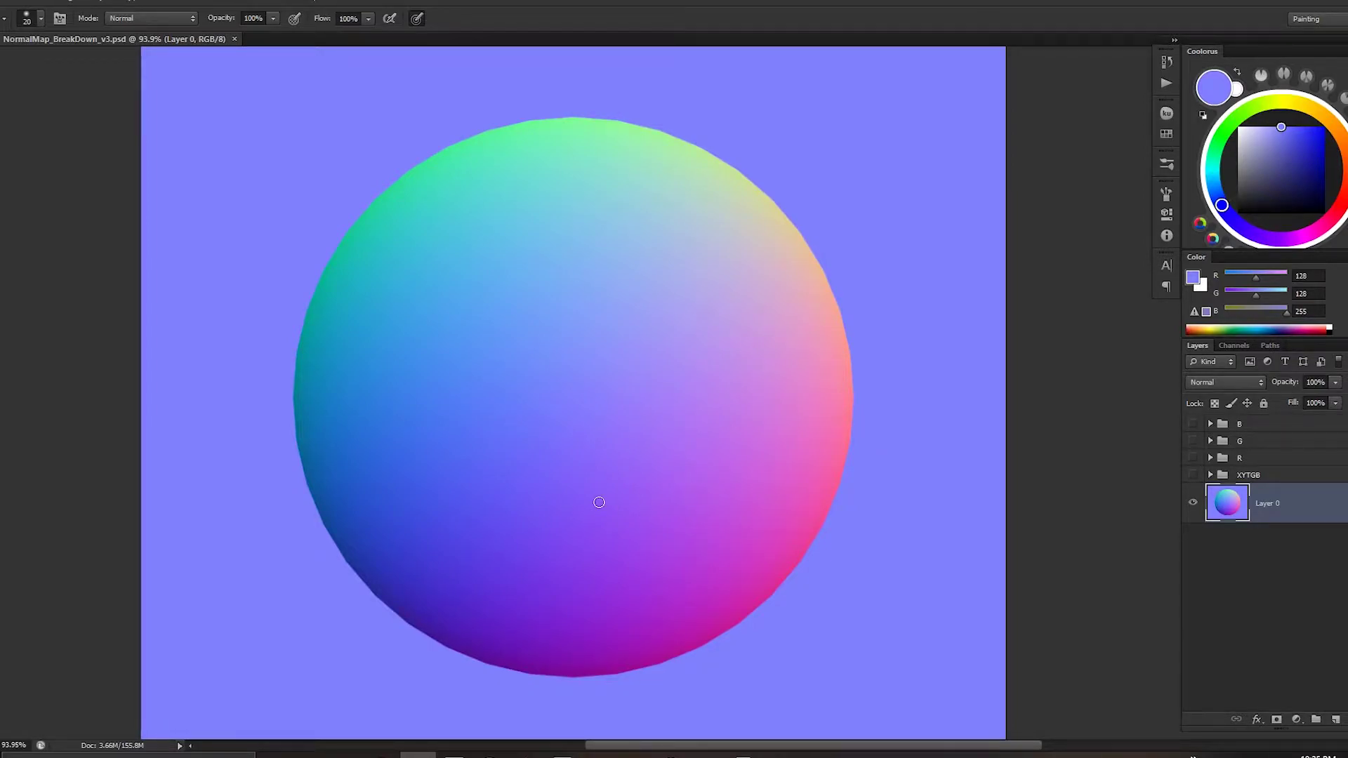
Step: In Photoshop's NormalMap_BreakDown_v3.psd, show the XYTGB layer group over the normal map and expand it to examine the axis and colour labels
mouse_move(859, 475)
left_mouse_down()
mouse_move(857, 415)
mouse_move(873, 463)
mouse_move(822, 499)
mouse_move(836, 486)
left_mouse_up()
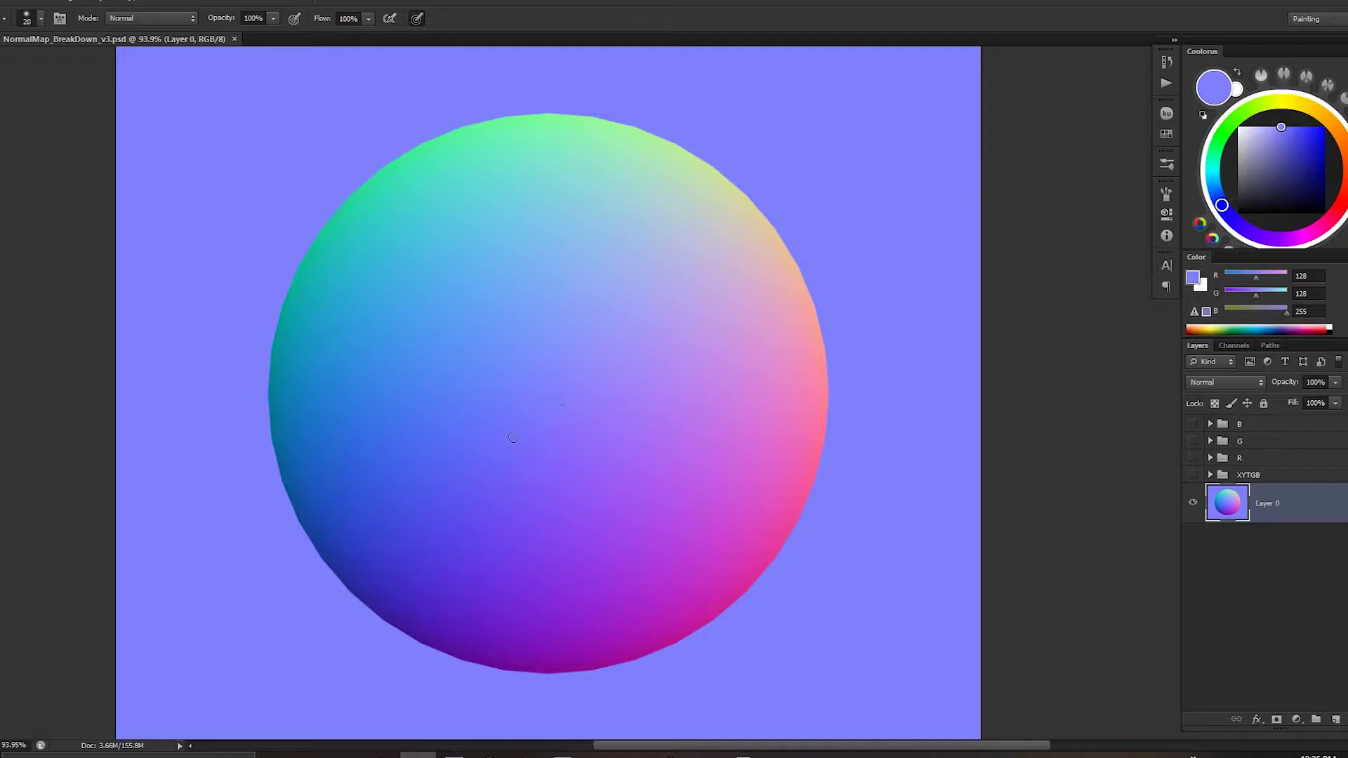
left_click(1192, 476)
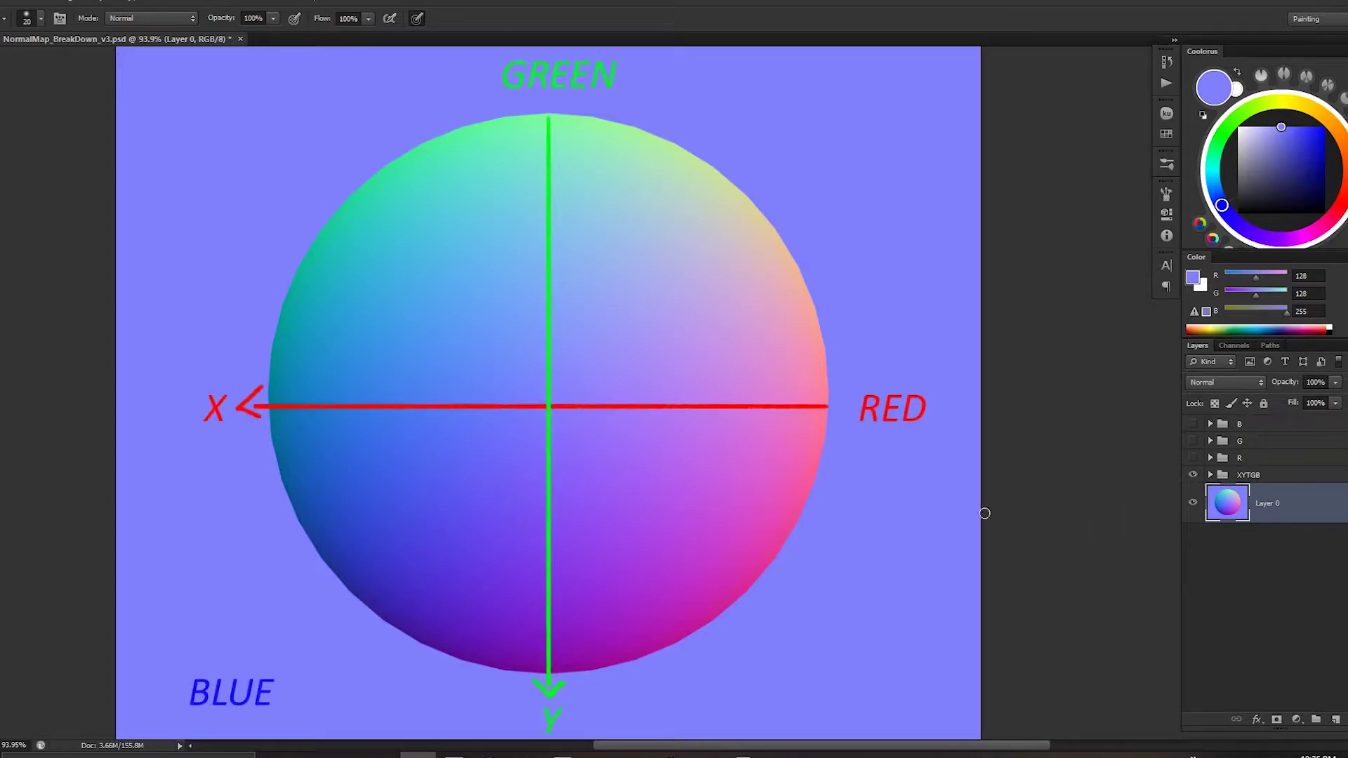
mouse_move(875, 557)
left_mouse_down()
mouse_move(891, 527)
mouse_move(886, 537)
left_mouse_up()
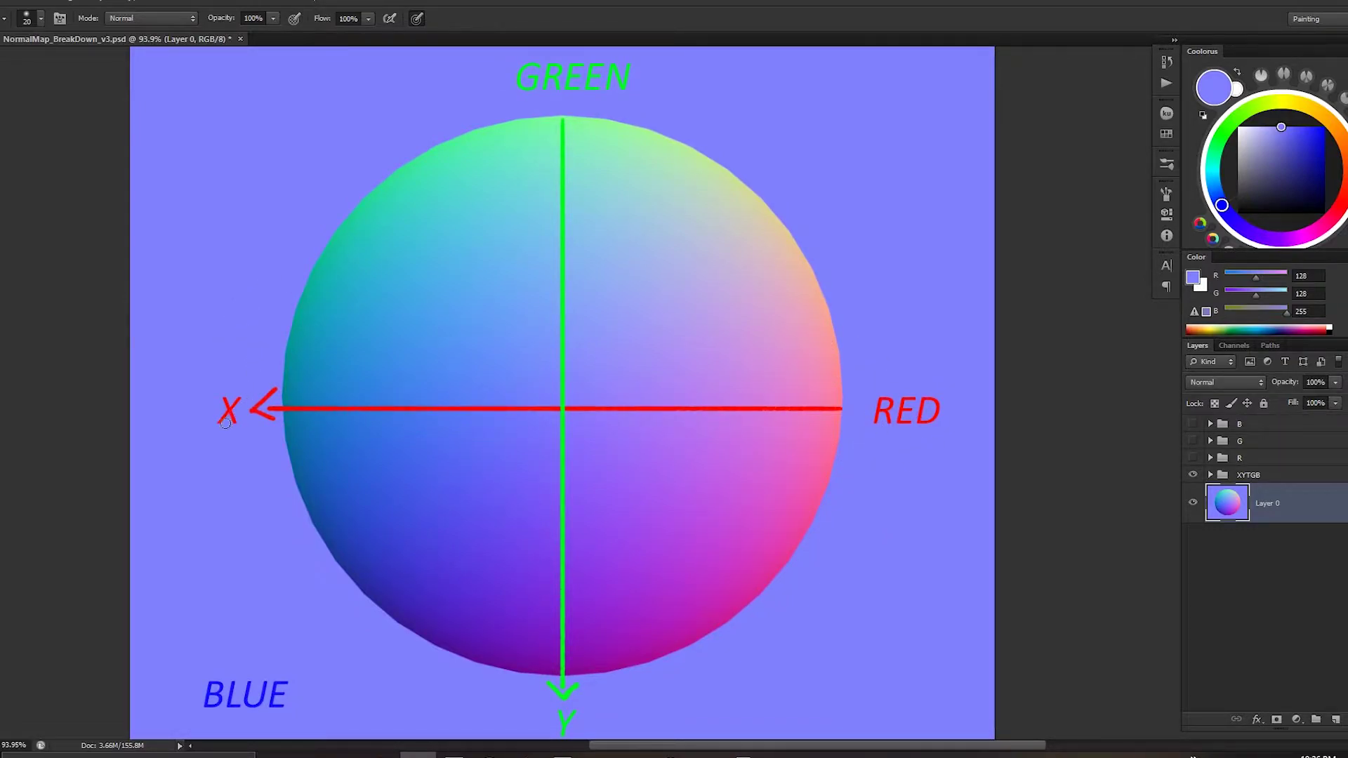
left_click(1211, 475)
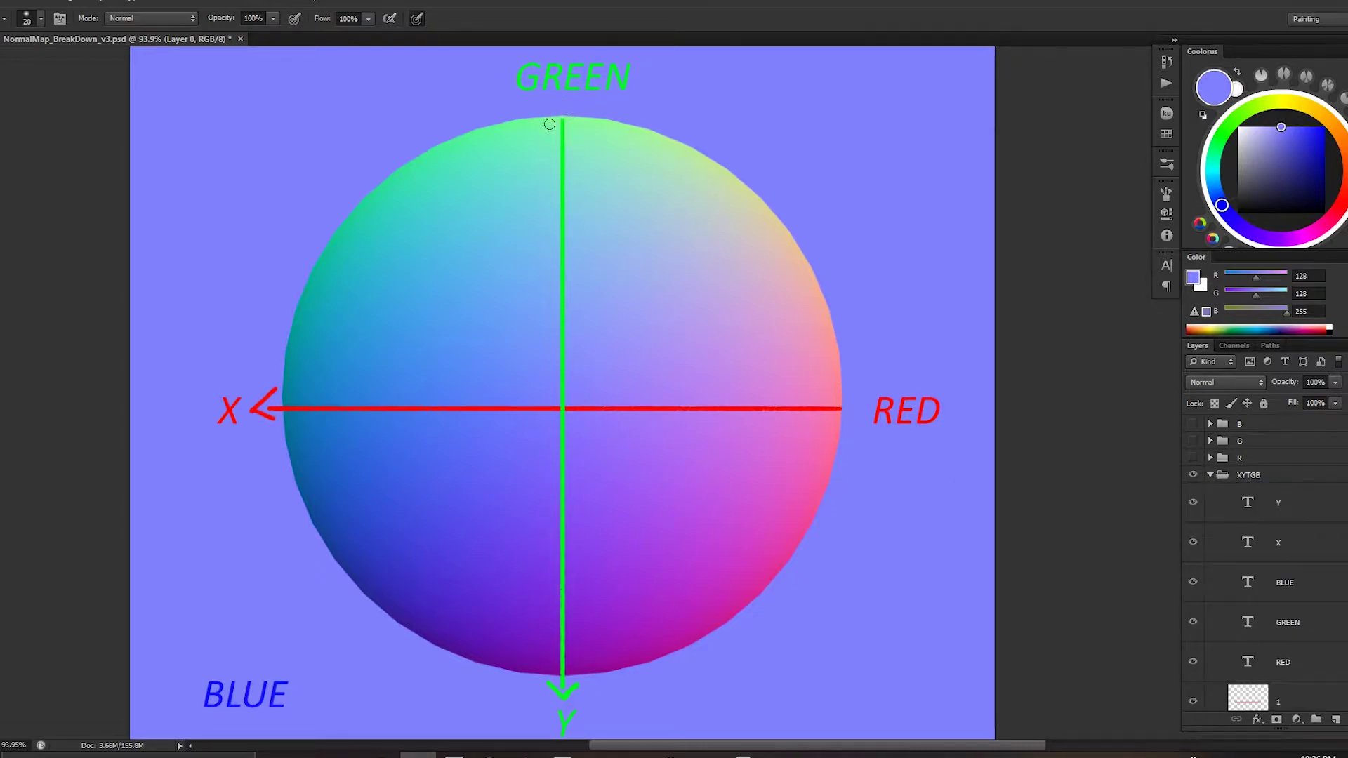
mouse_move(564, 457)
left_mouse_down()
mouse_move(575, 370)
mouse_move(575, 408)
left_mouse_up()
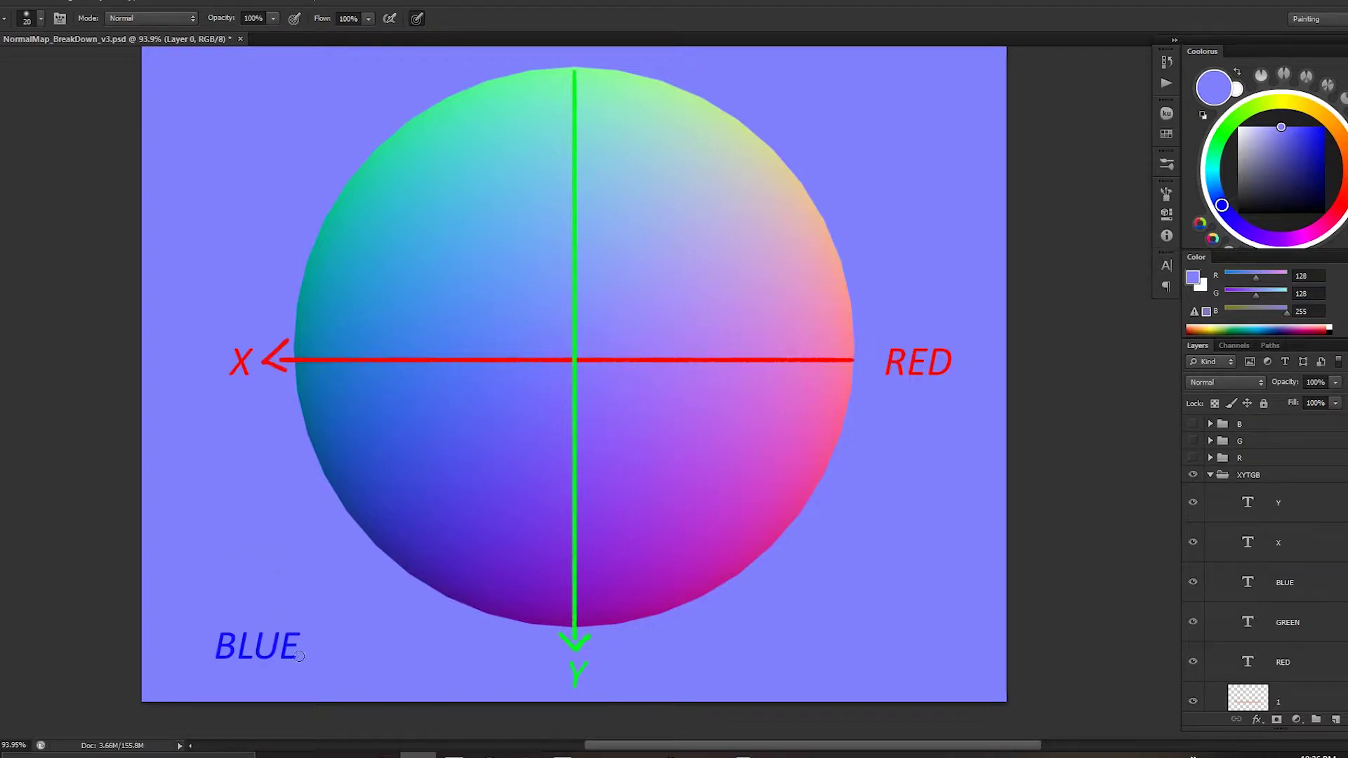
left_click_drag(782, 495, 793, 519)
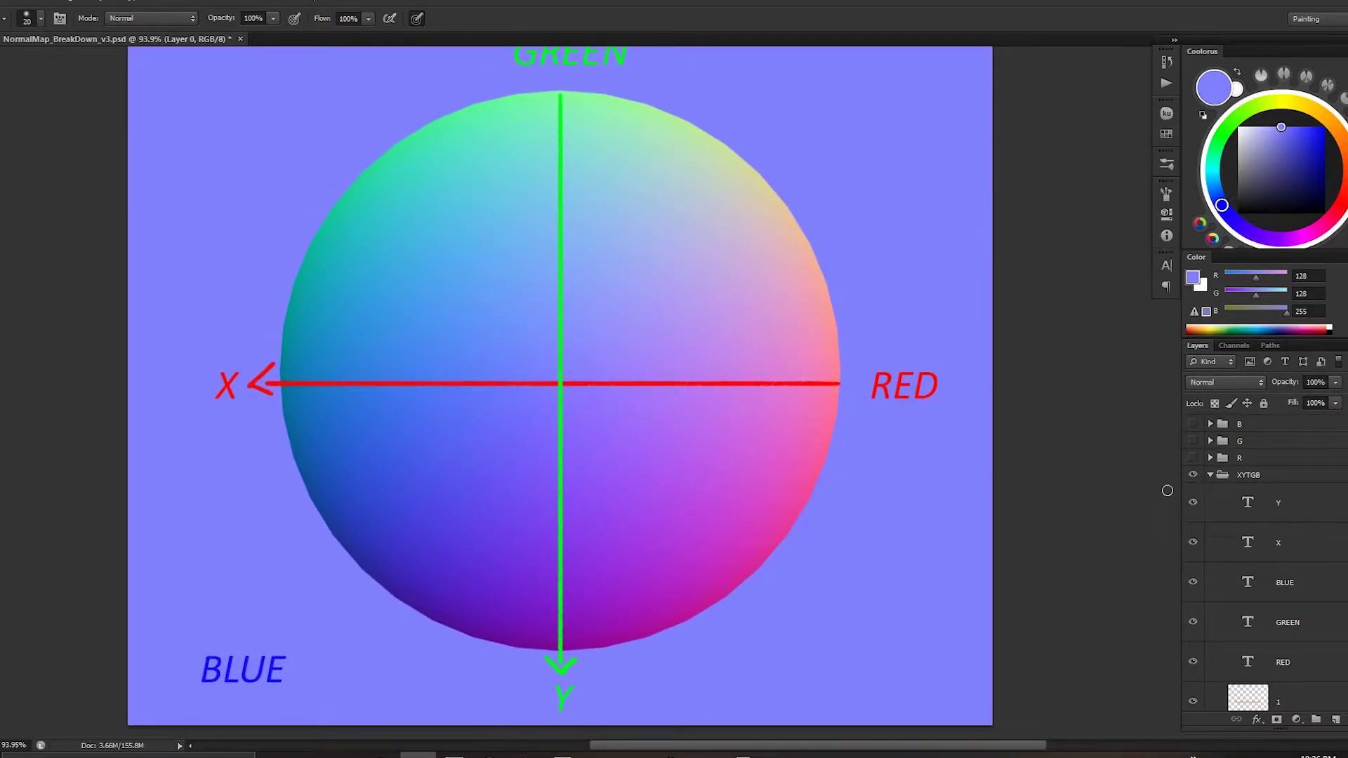
Step: View the Alpha 1, Red, Green and Blue channels of the normal map individually, finishing on the Red channel
left_click(1233, 346)
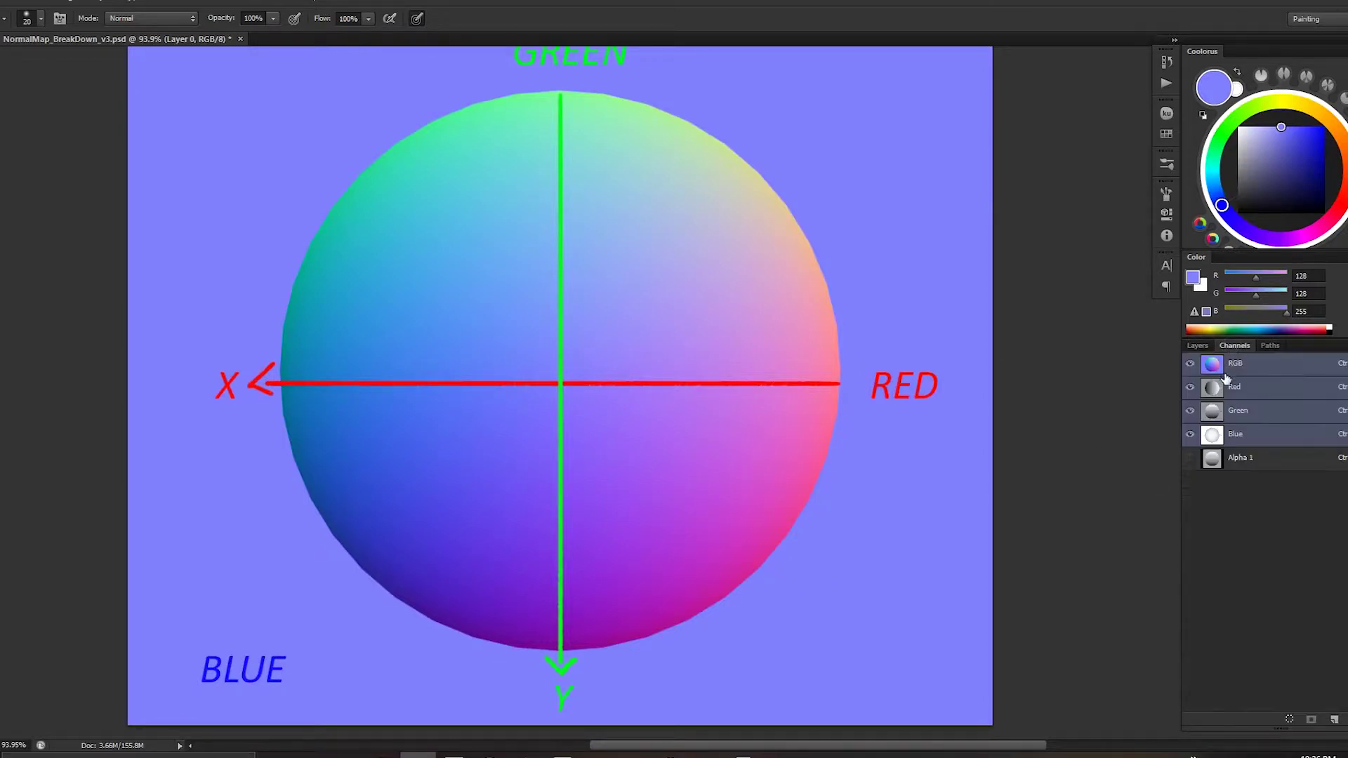
left_click(1216, 457)
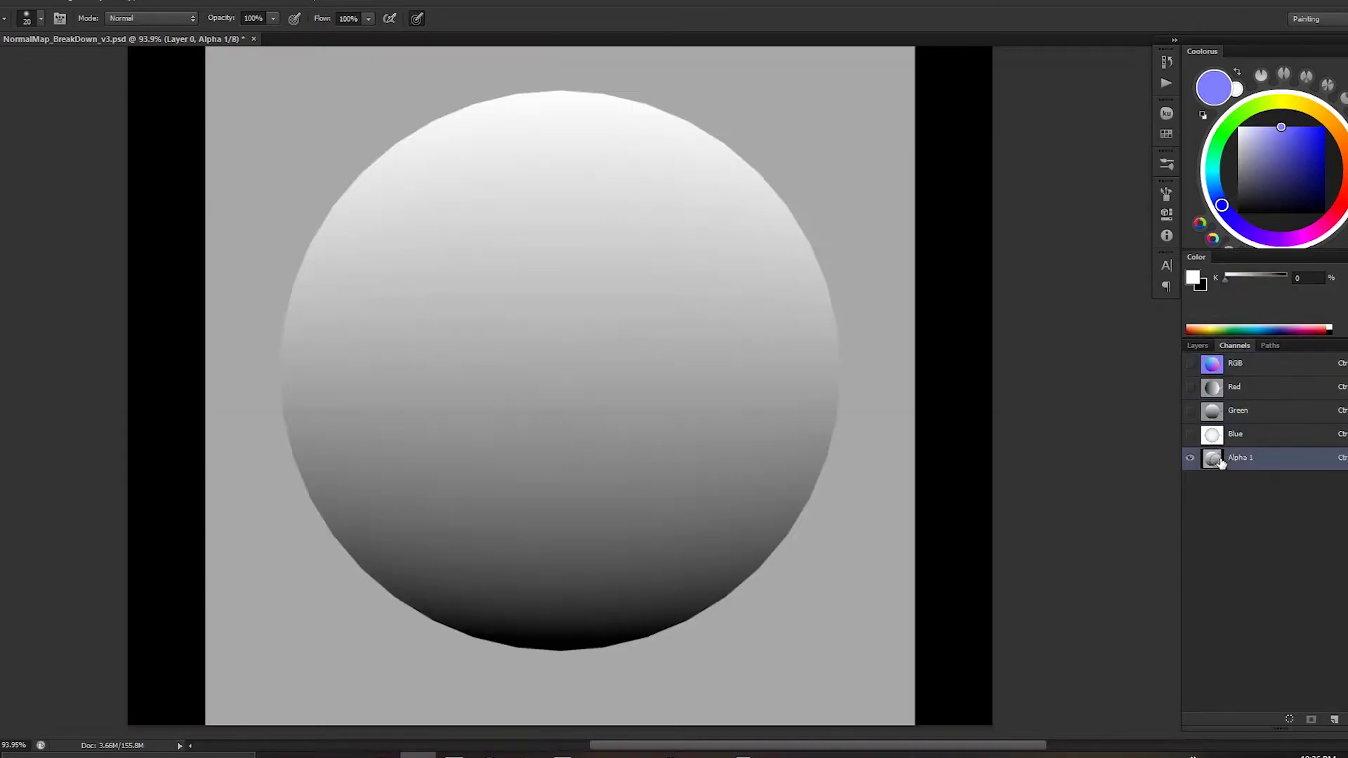
left_click(1222, 395)
left_click(1228, 412)
left_click(1230, 435)
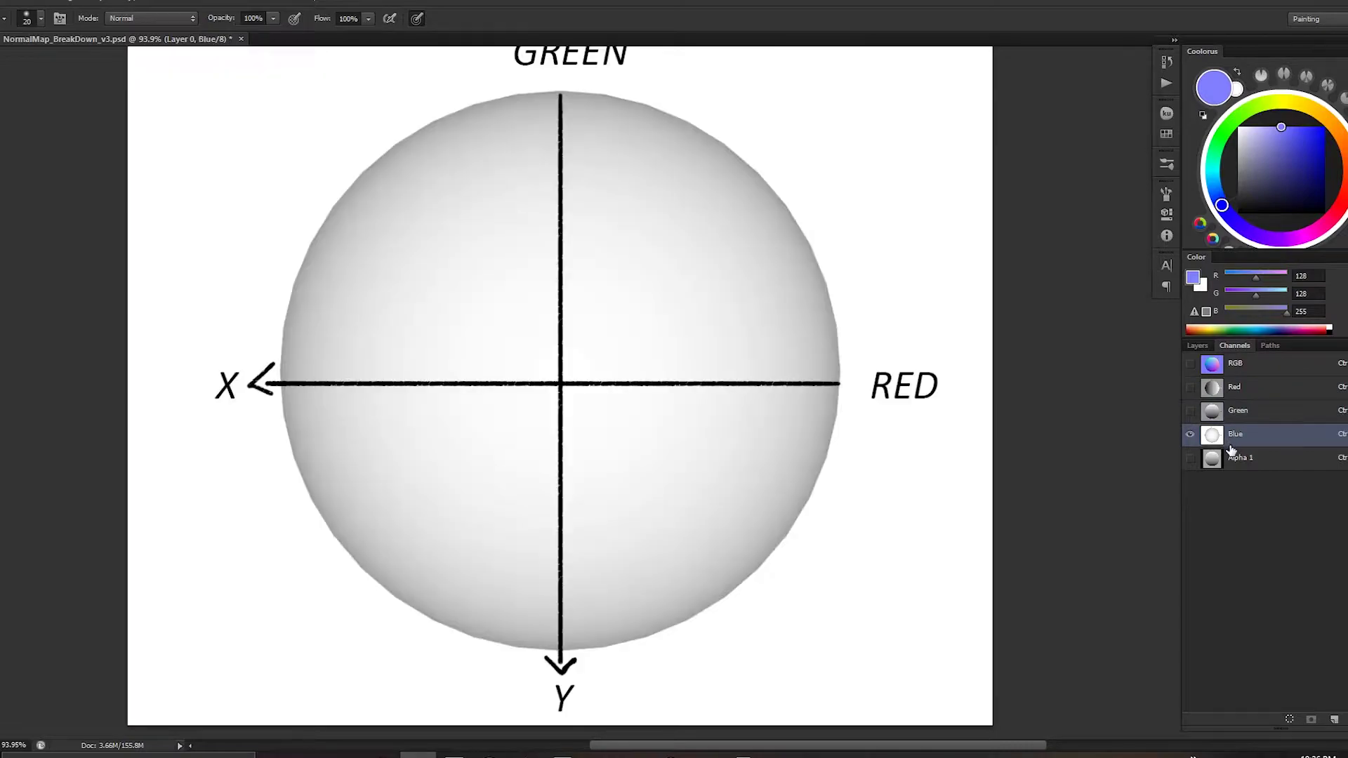
left_click(1235, 388)
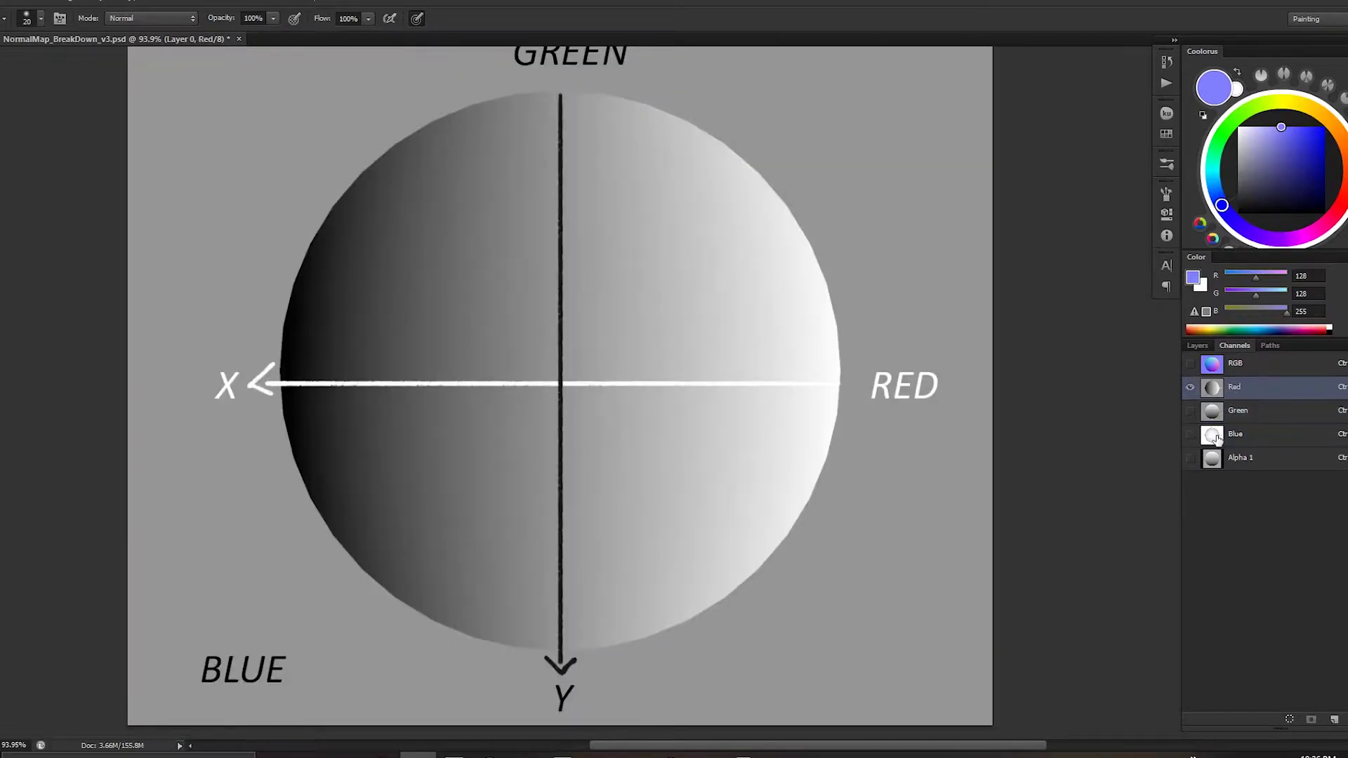
Step: Collapse and hide the XYTGB layer group, and show and expand the R group
left_click(1202, 346)
left_click(1210, 475)
left_click(1193, 475)
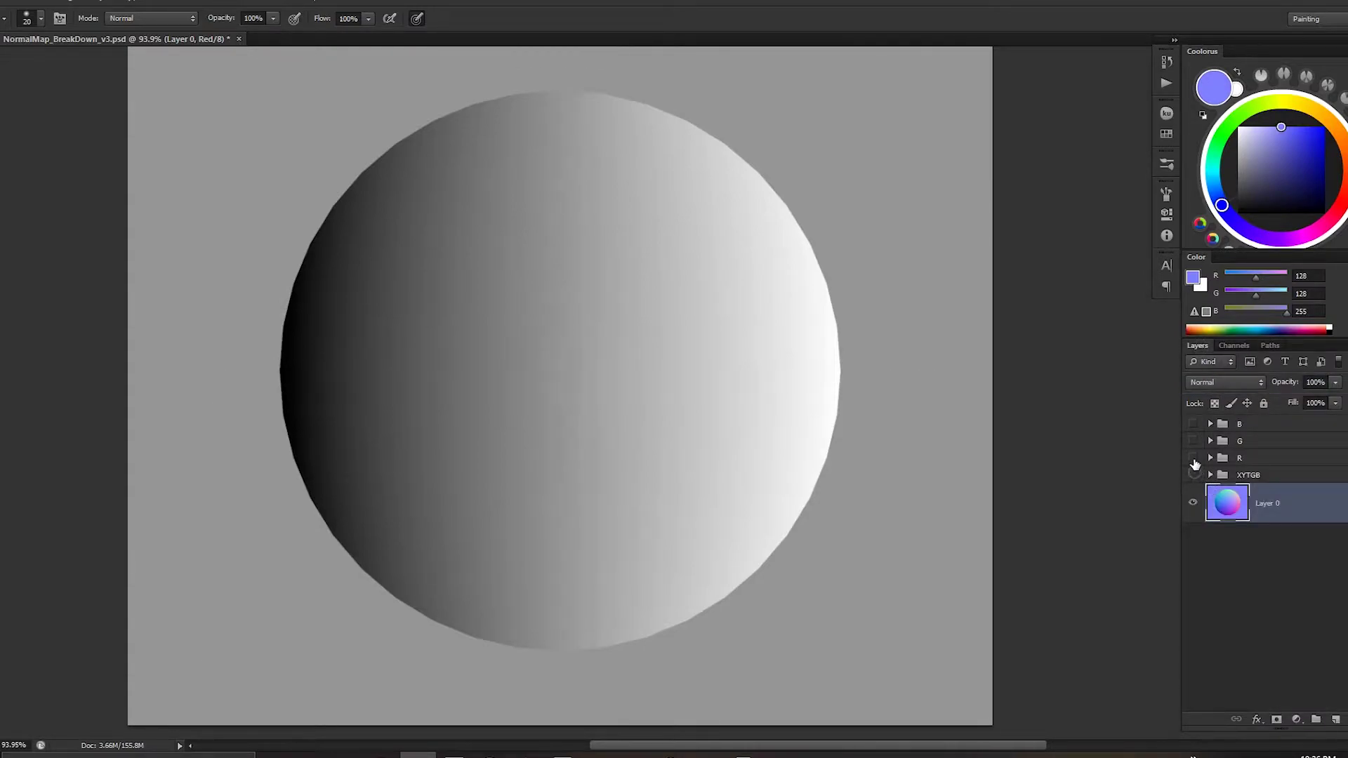
left_click(1193, 458)
left_click(1210, 459)
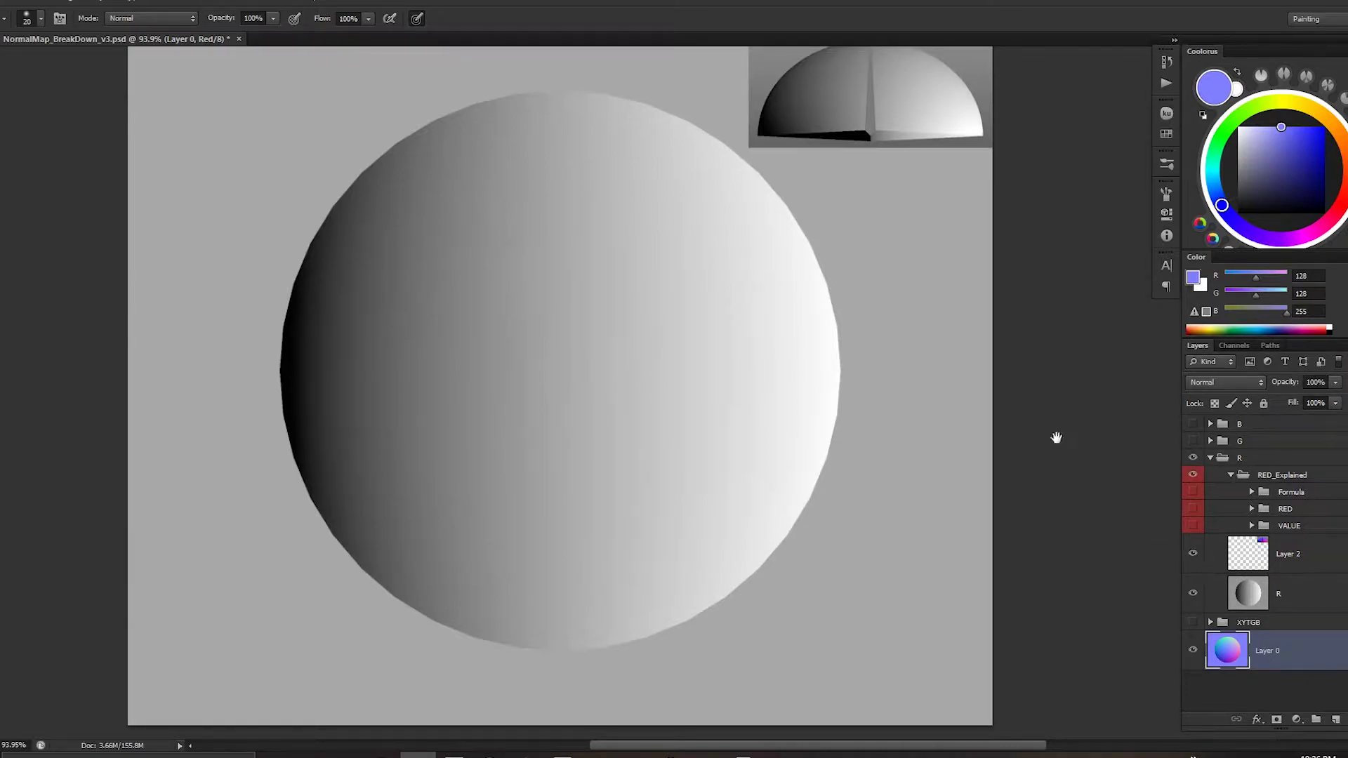
Step: Toggle Layer 2's half-sphere inset off and on, and restore the composite RGB channel view
left_click_drag(1056, 440, 1070, 503)
left_click(1193, 553)
left_click(1193, 554)
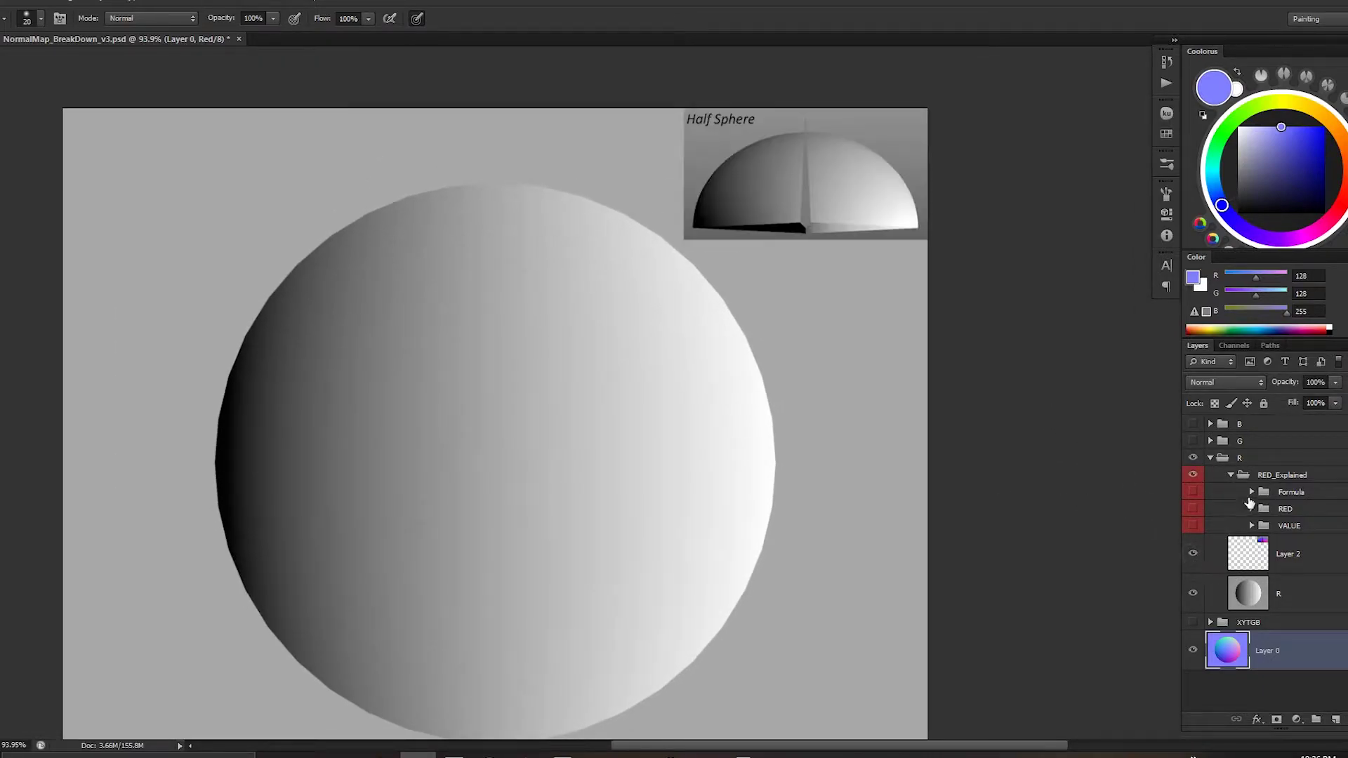
left_click(1234, 346)
left_click(1229, 374)
left_click(1197, 346)
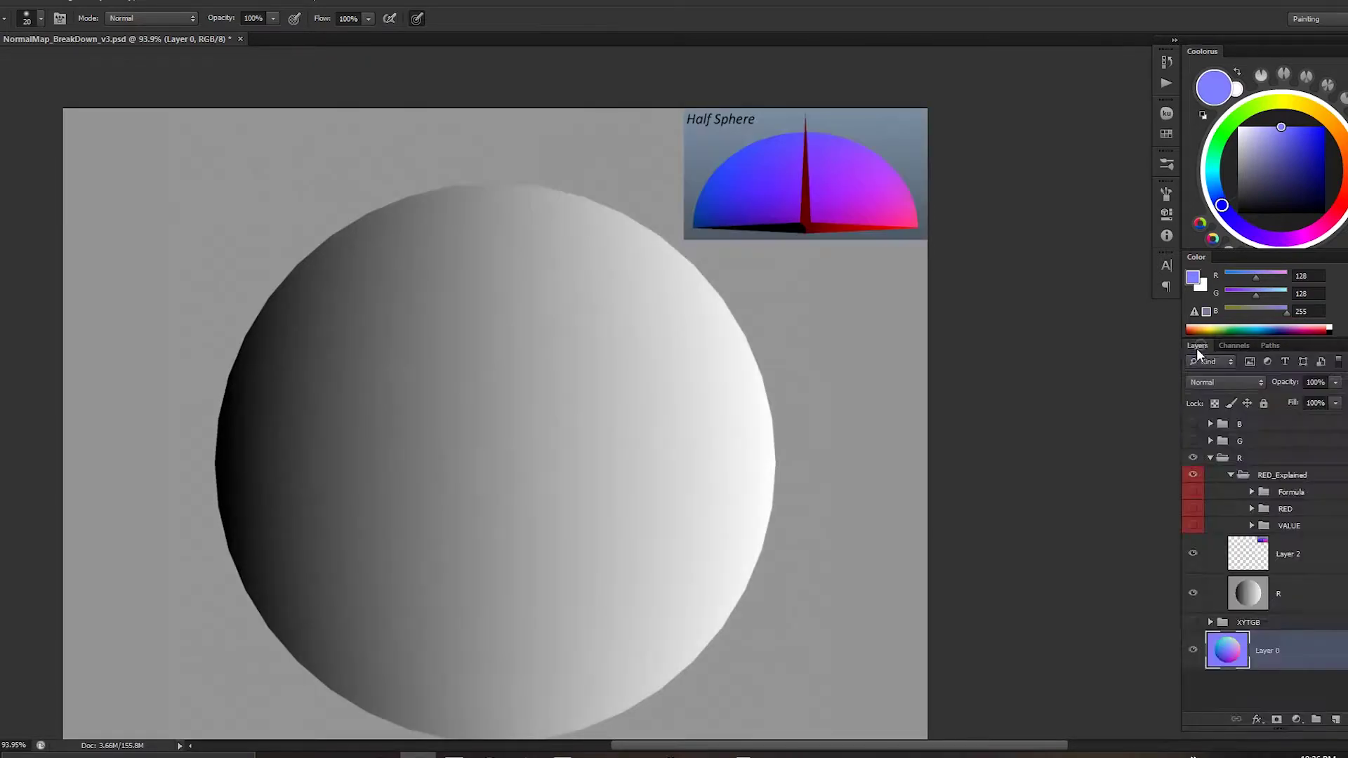
mouse_move(932, 554)
left_mouse_down()
mouse_move(991, 503)
mouse_move(996, 410)
mouse_move(972, 551)
mouse_move(981, 515)
mouse_move(1012, 524)
mouse_move(1001, 516)
left_mouse_up()
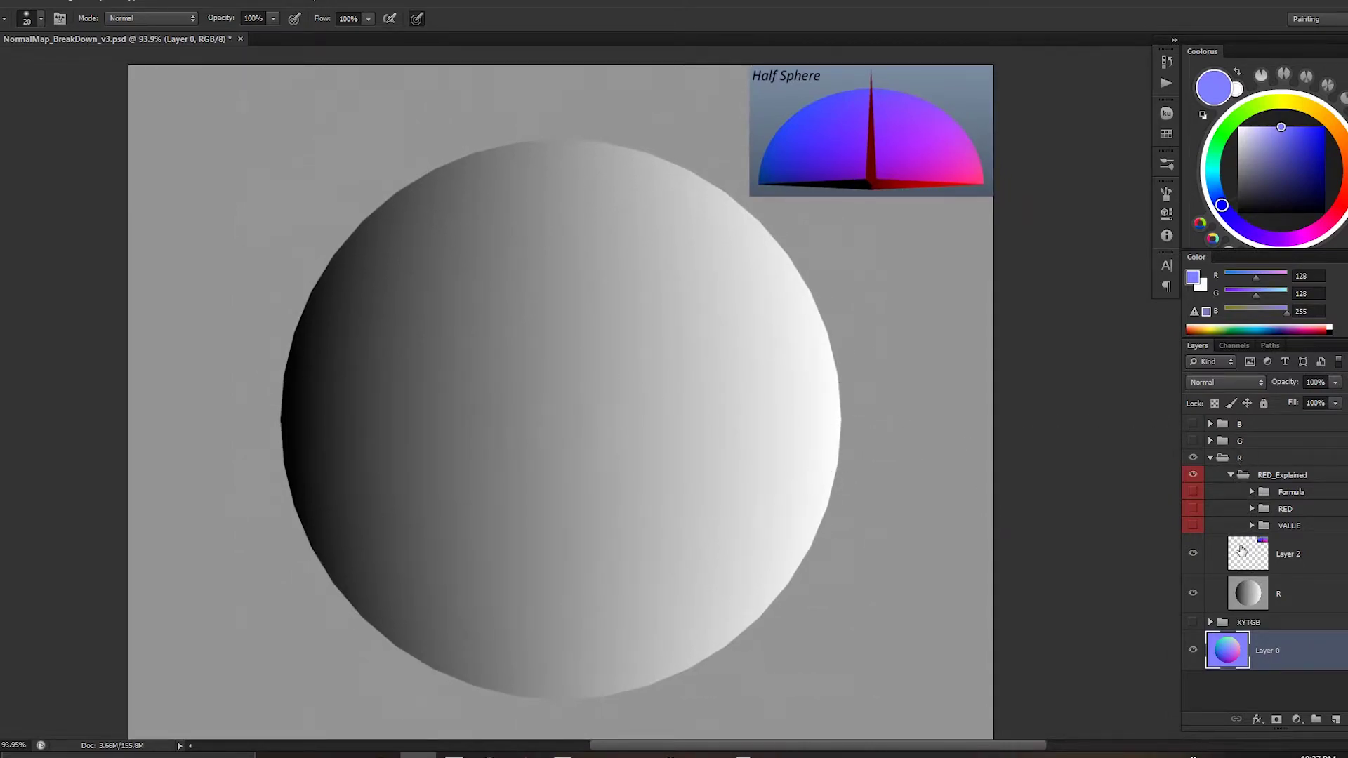
Step: Show the VALUE group inside RED_Explained to overlay the 0, 1/2, 1 scale on the sphere
left_click(1193, 525)
left_click_drag(828, 502, 843, 475)
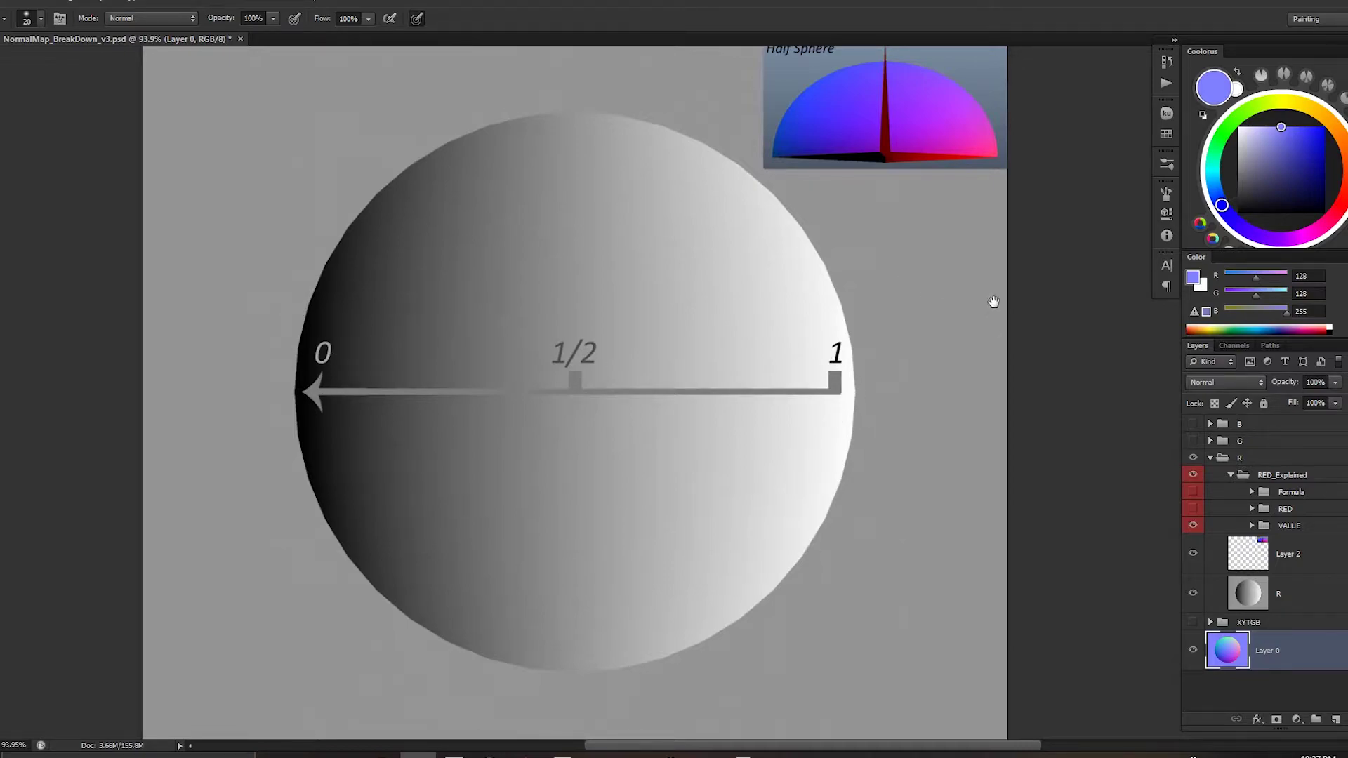
left_click_drag(993, 302, 952, 386)
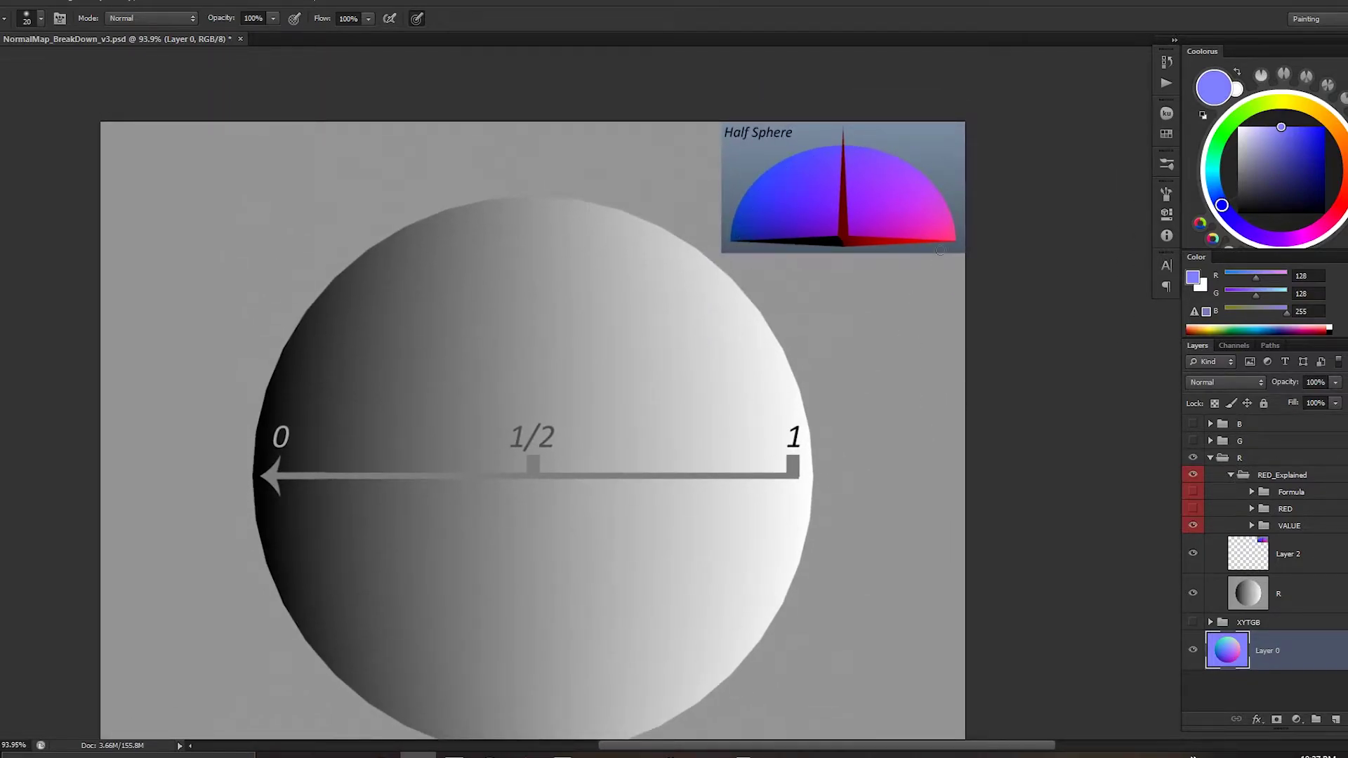
Step: Switch to Maya, show the red1 group under RGB_02, and hide the NM_Baked_Hires_01 group
key("alt+Tab")
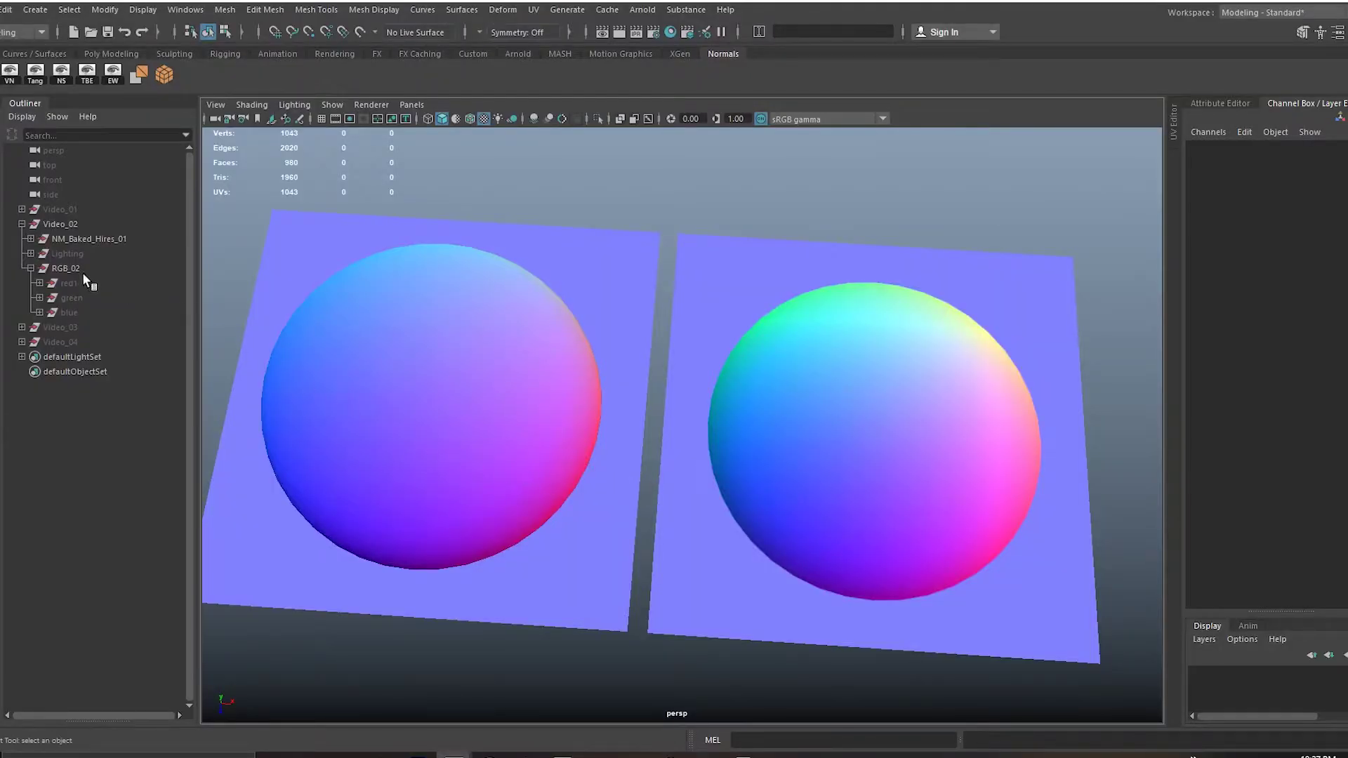
left_click(78, 242)
left_click(69, 282)
key("h")
left_click(86, 238)
key("h")
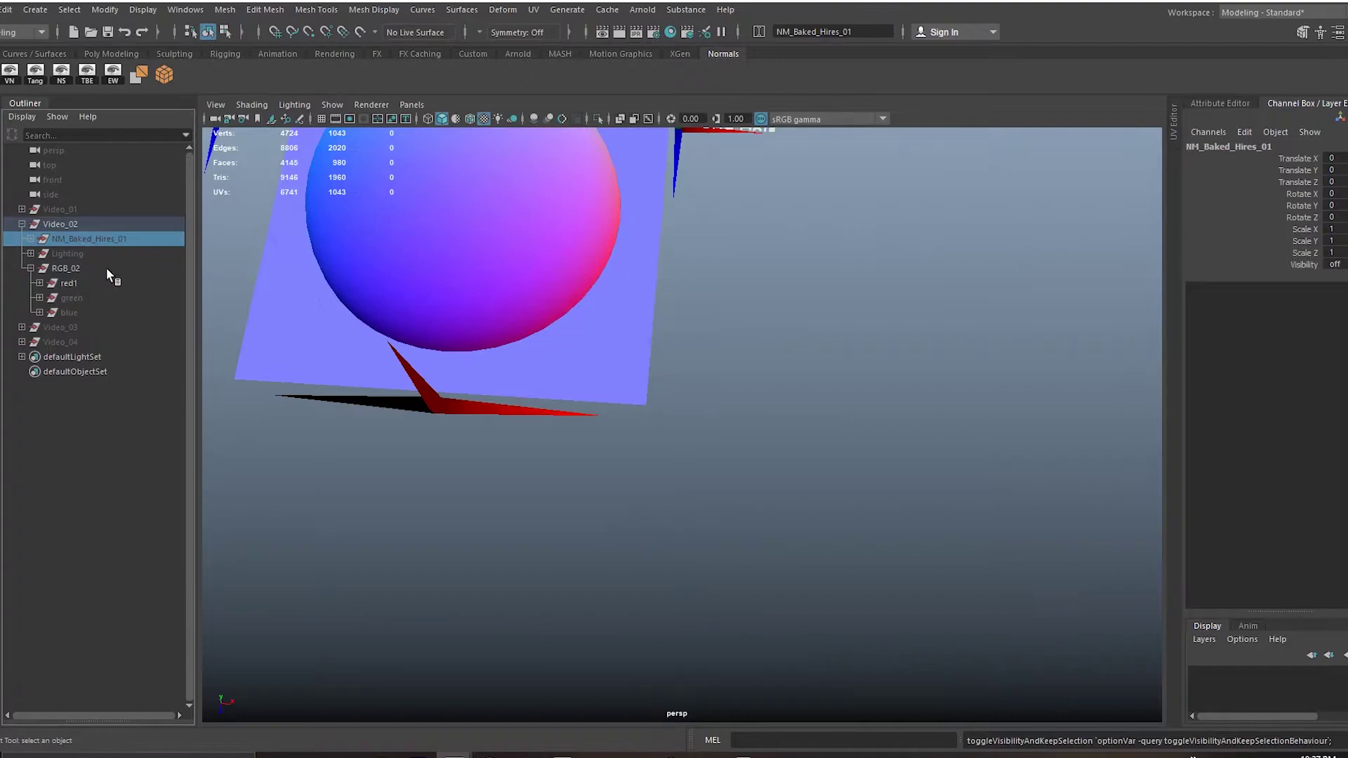
Step: Examine the half sphere and its black, dark red and red direction arrows in the front view
key("space")
left_click_drag(774, 336, 775, 367)
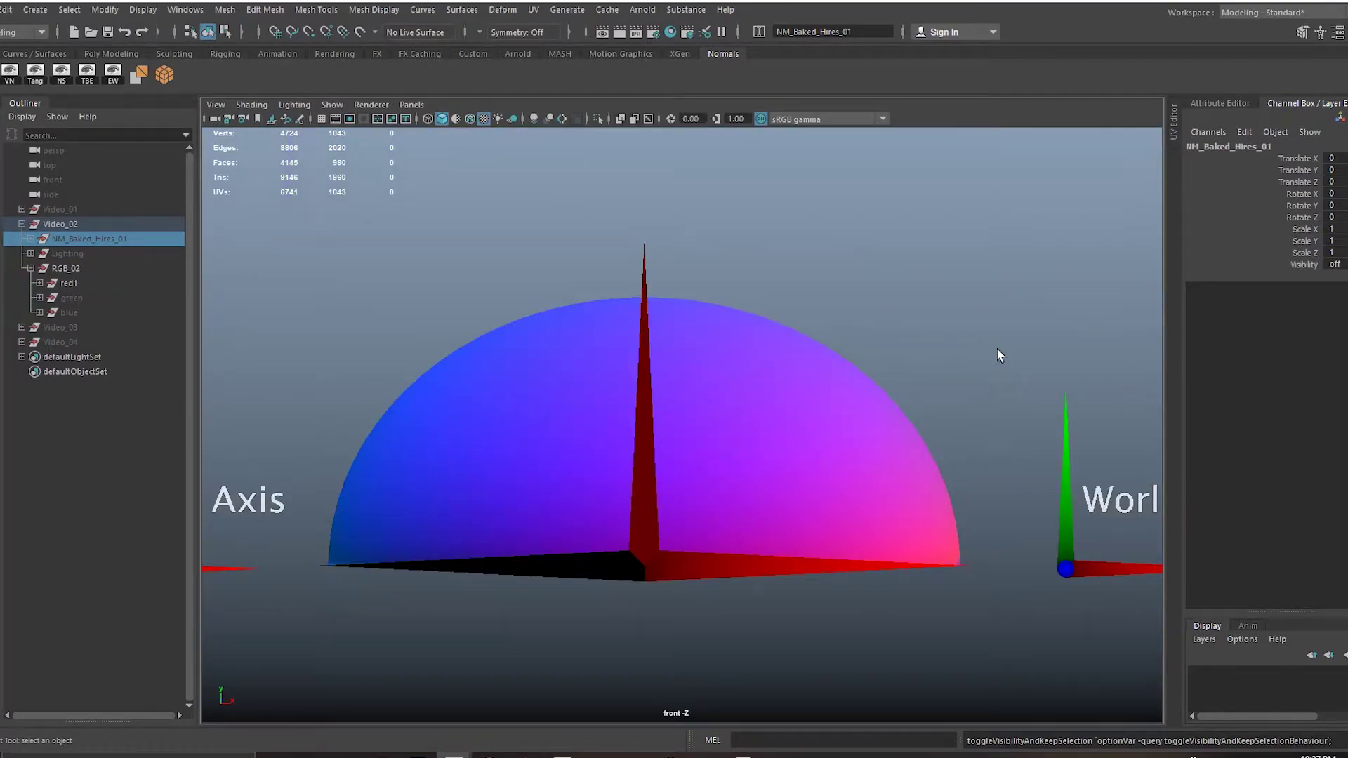
right_click_drag(997, 349, 613, 279, "alt")
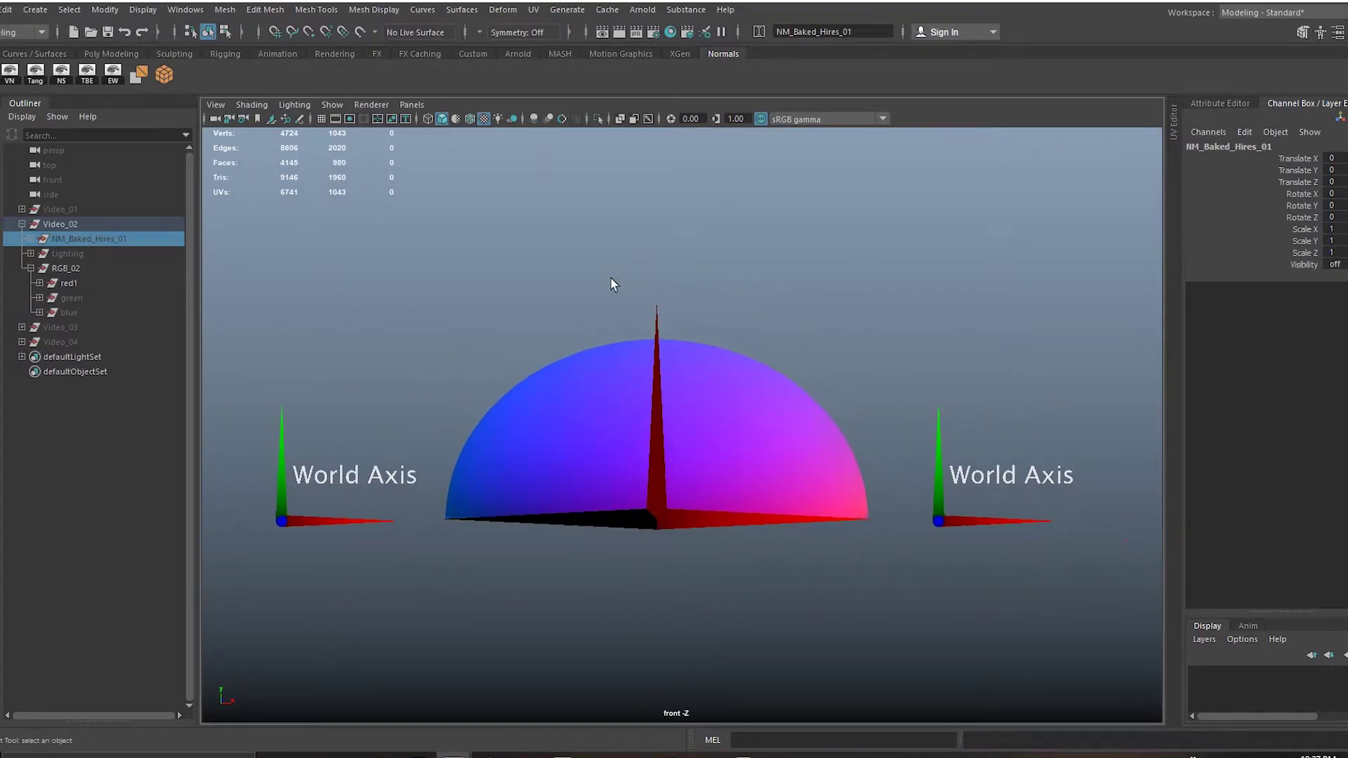
middle_click_drag(736, 411, 745, 378, "alt")
middle_click_drag(780, 453, 774, 418, "alt")
middle_click_drag(951, 399, 883, 445, "alt")
mouse_move(777, 455)
middle_mouse_down("alt")
mouse_move(921, 403)
mouse_move(805, 452)
middle_mouse_up("alt")
right_click_drag(803, 452, 944, 566, "alt")
middle_click_drag(847, 510, 882, 524, "alt")
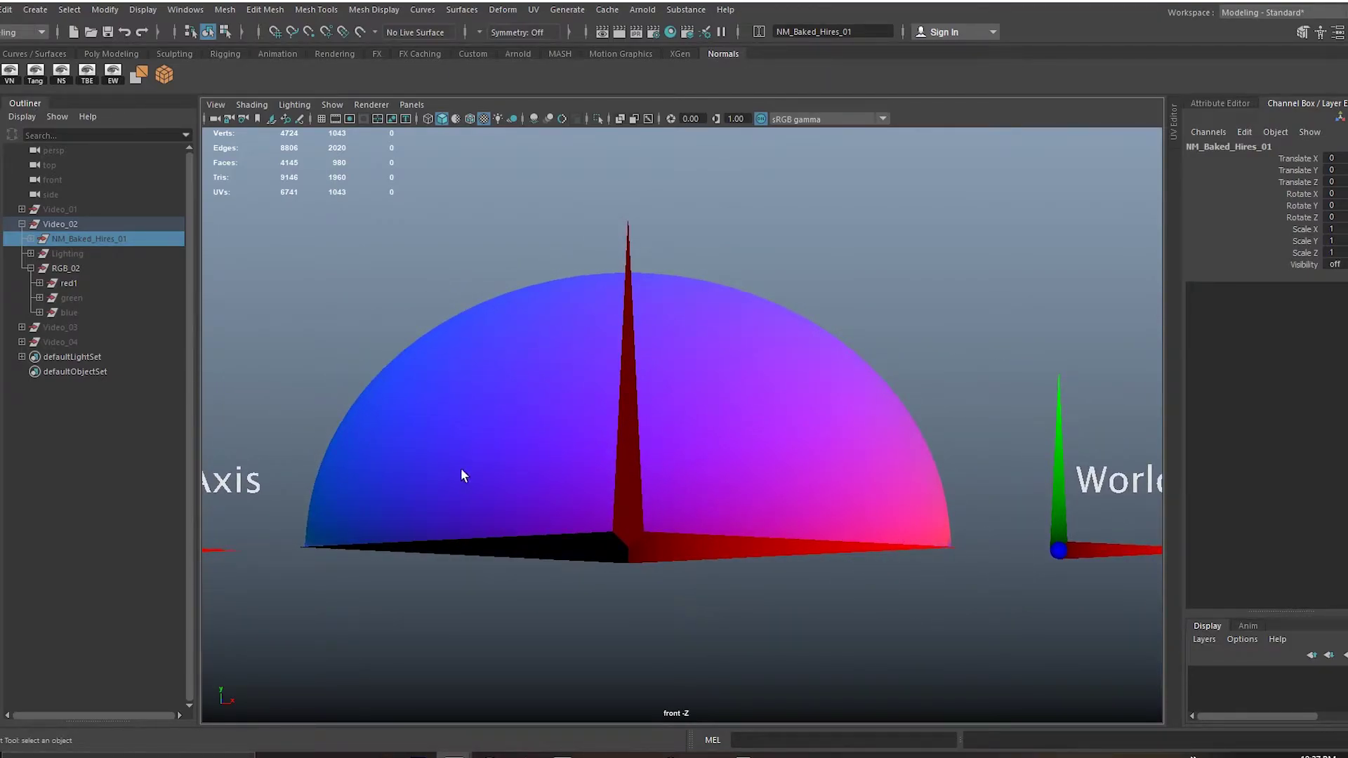
middle_click_drag(810, 545, 866, 505, "alt")
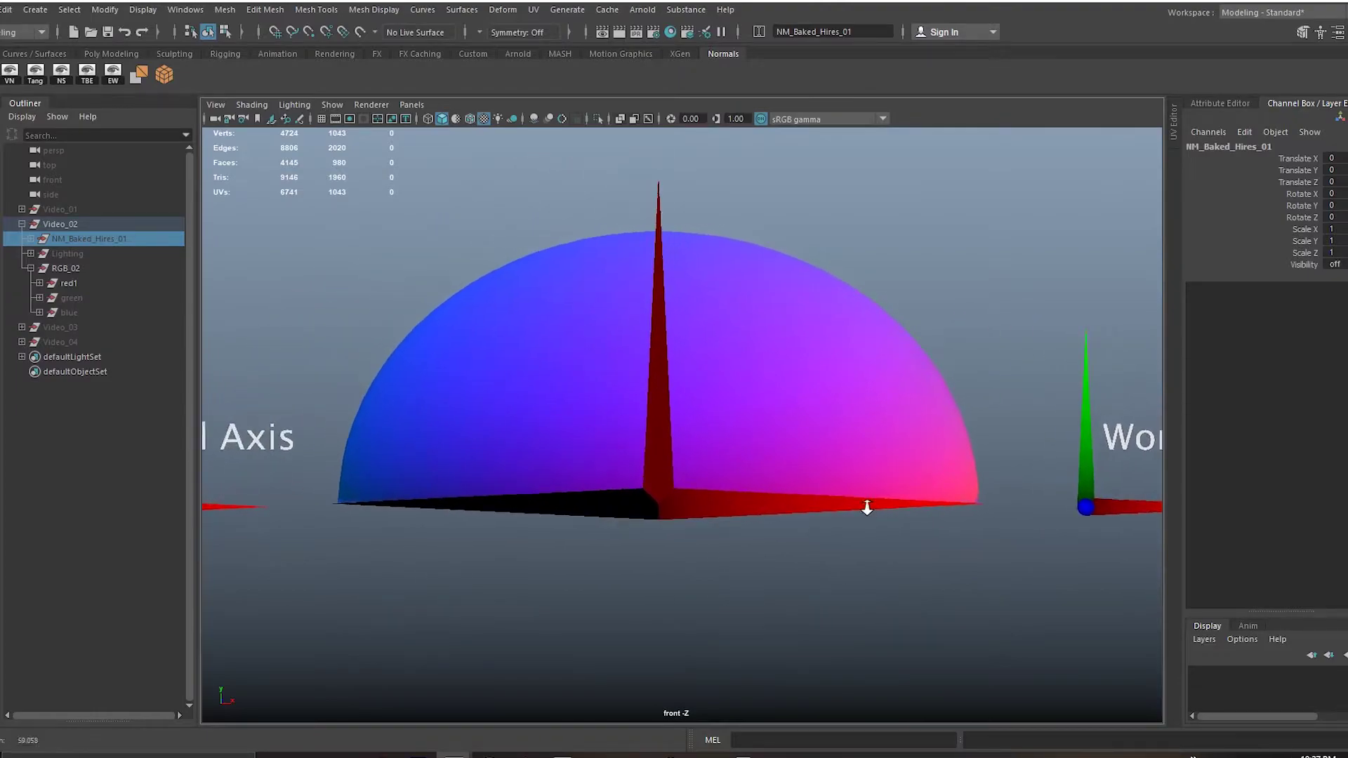
right_click_drag(866, 505, 807, 444, "alt")
key("space")
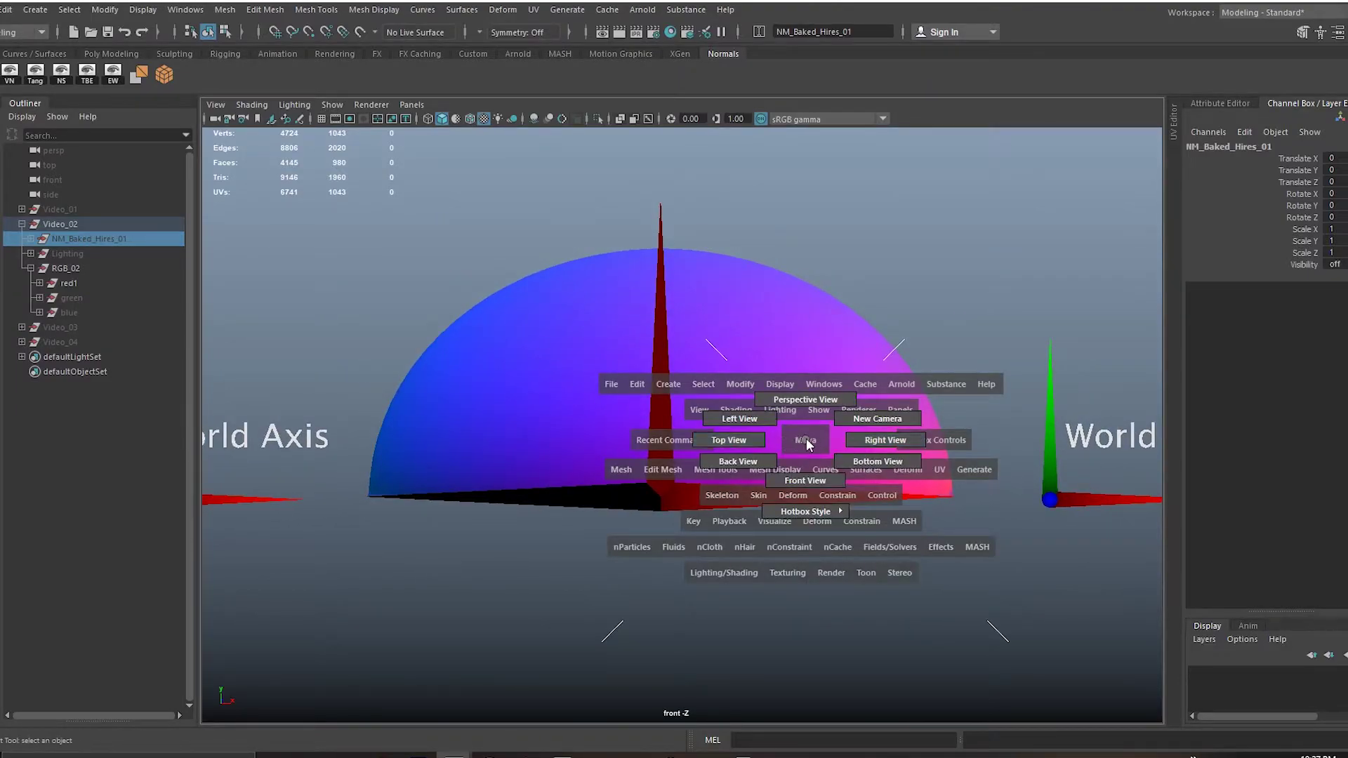
right_click_drag(746, 515, 402, 500, "alt")
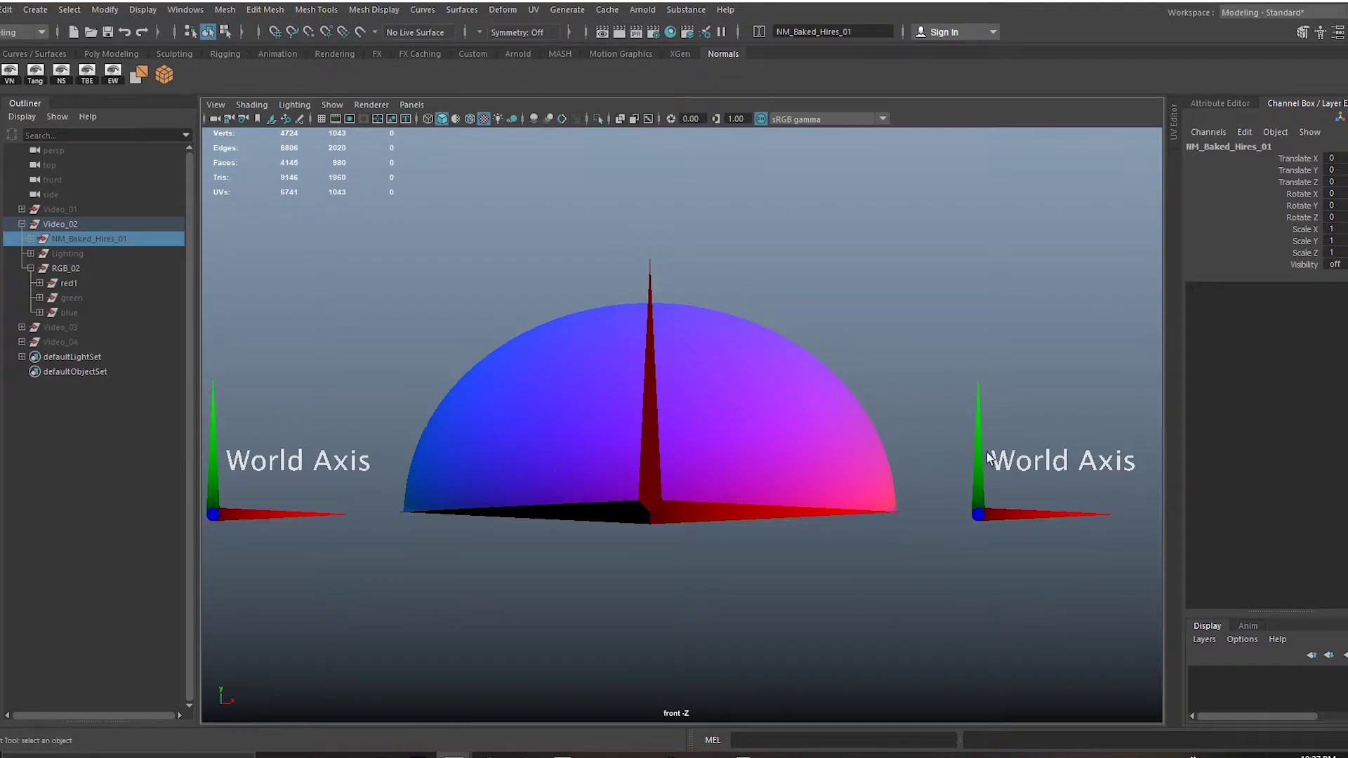
Step: Examine the half sphere, its direction arrows and the World Axis markers from several angles in the perspective view
key("space")
left_click_drag(844, 427, 827, 372)
middle_click_drag(827, 372, 865, 441, "alt")
left_click_drag(866, 450, 714, 500, "alt")
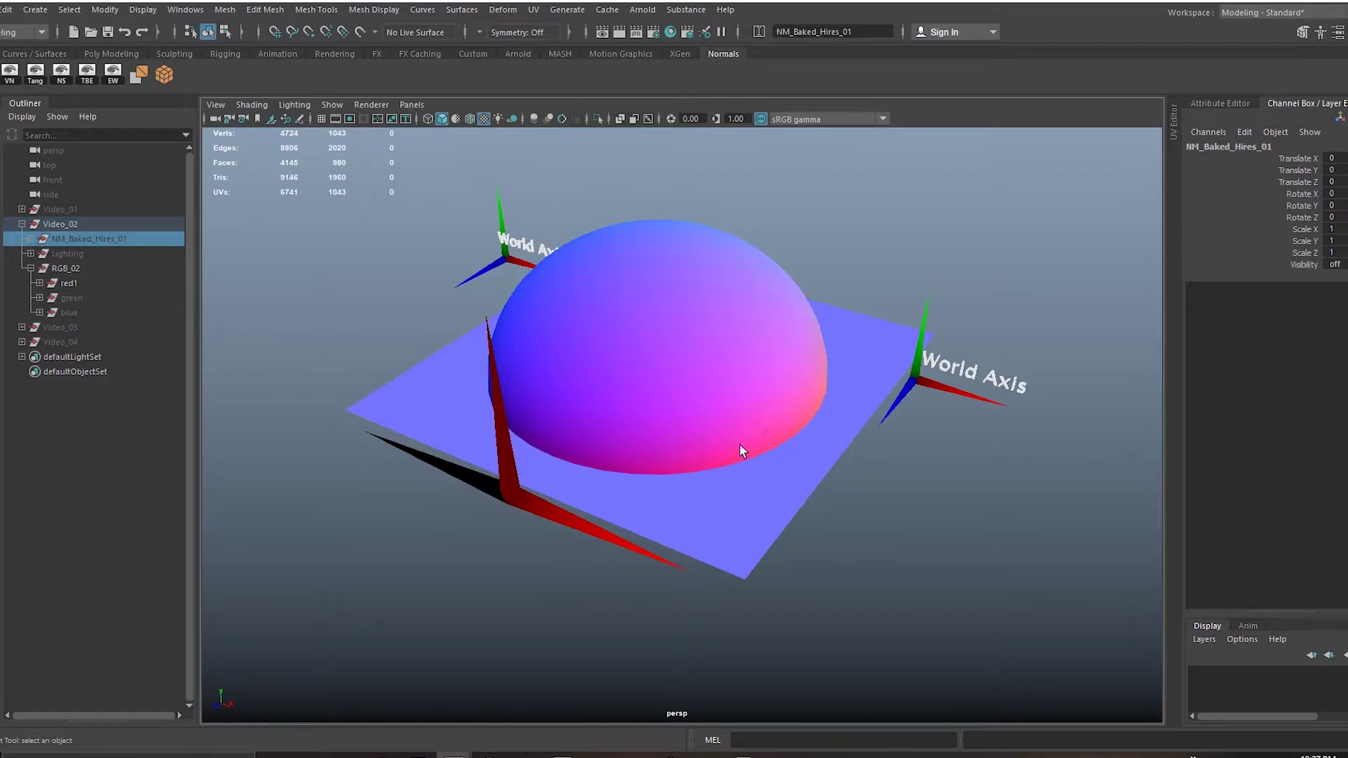
left_click_drag(792, 436, 842, 481, "alt")
left_click_drag(857, 548, 924, 554, "alt")
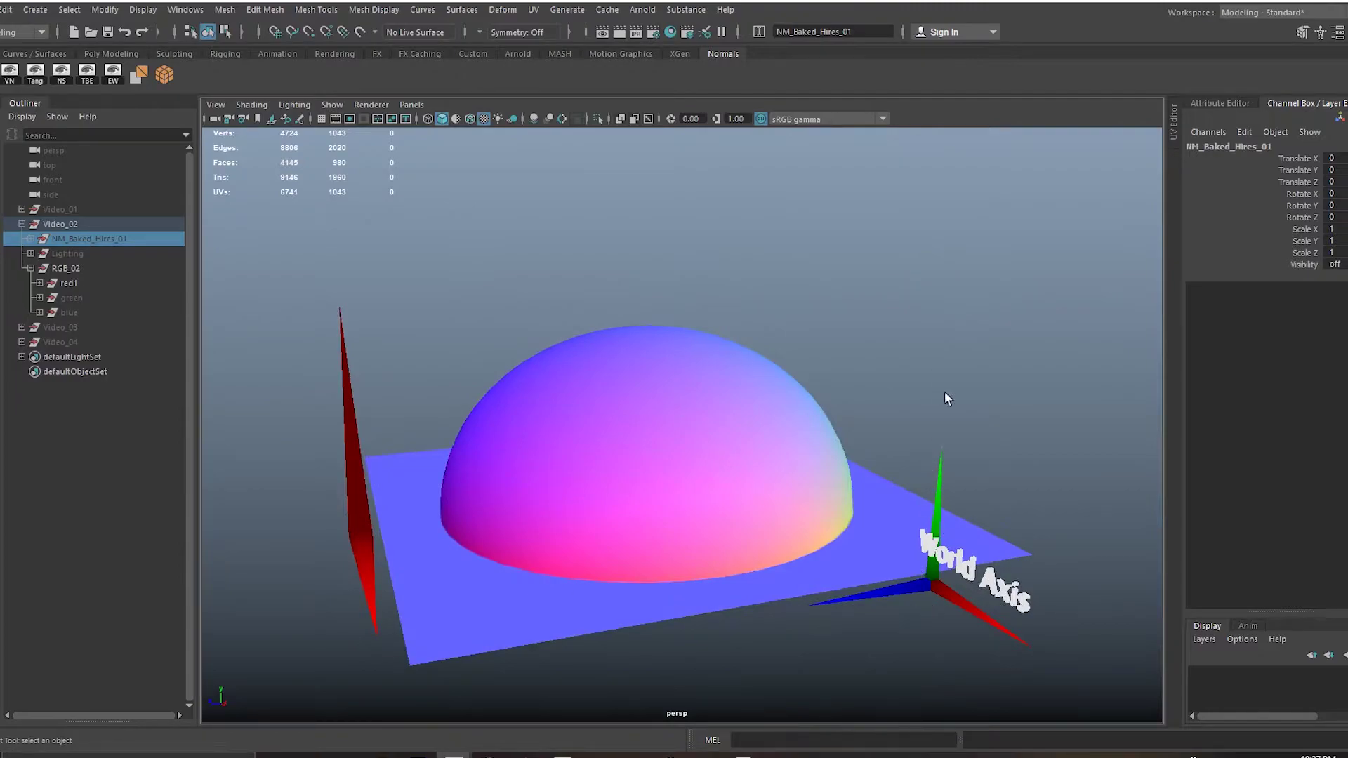
left_click_drag(948, 396, 860, 430, "alt")
left_click_drag(686, 490, 815, 445, "alt")
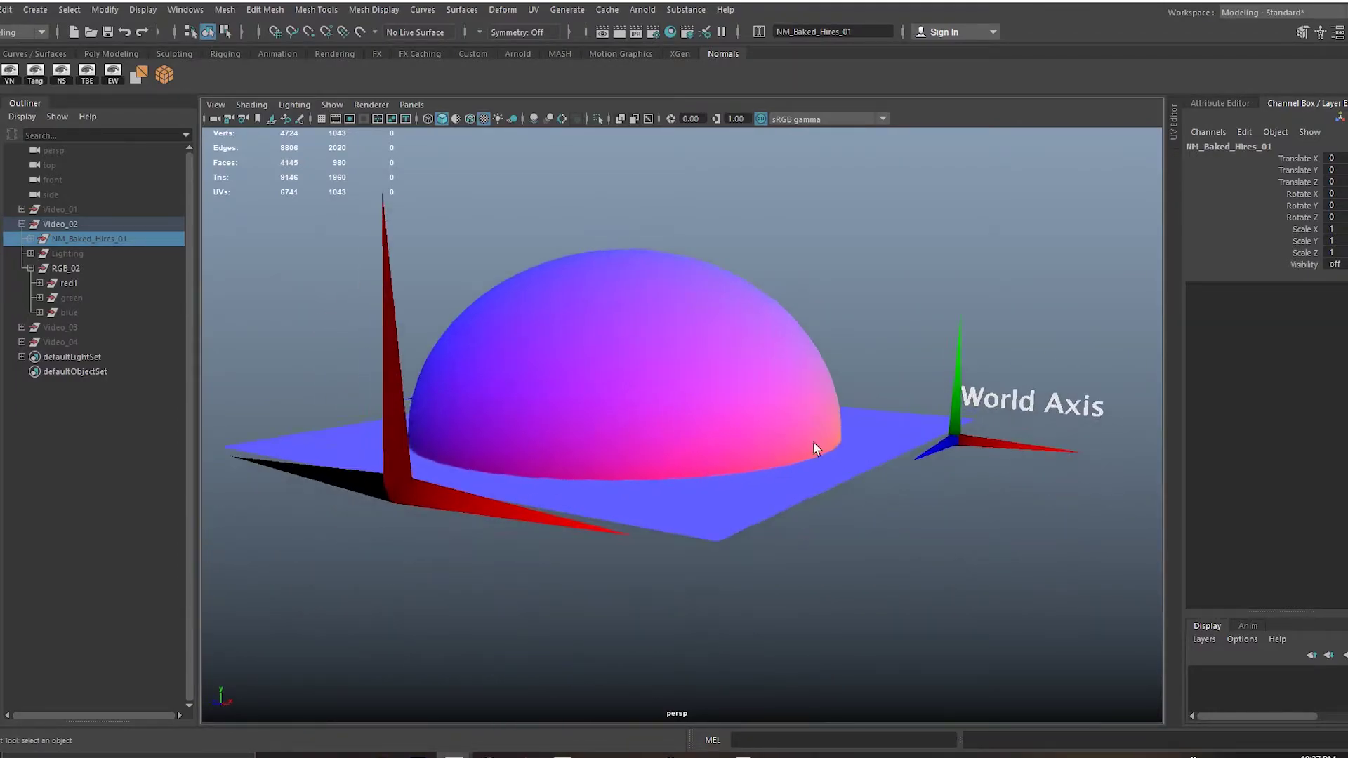
Step: Highlight the HiRes_NM1 mesh's wireframe, return to the front view, and clear the selection to inspect the half sphere
left_click(712, 513)
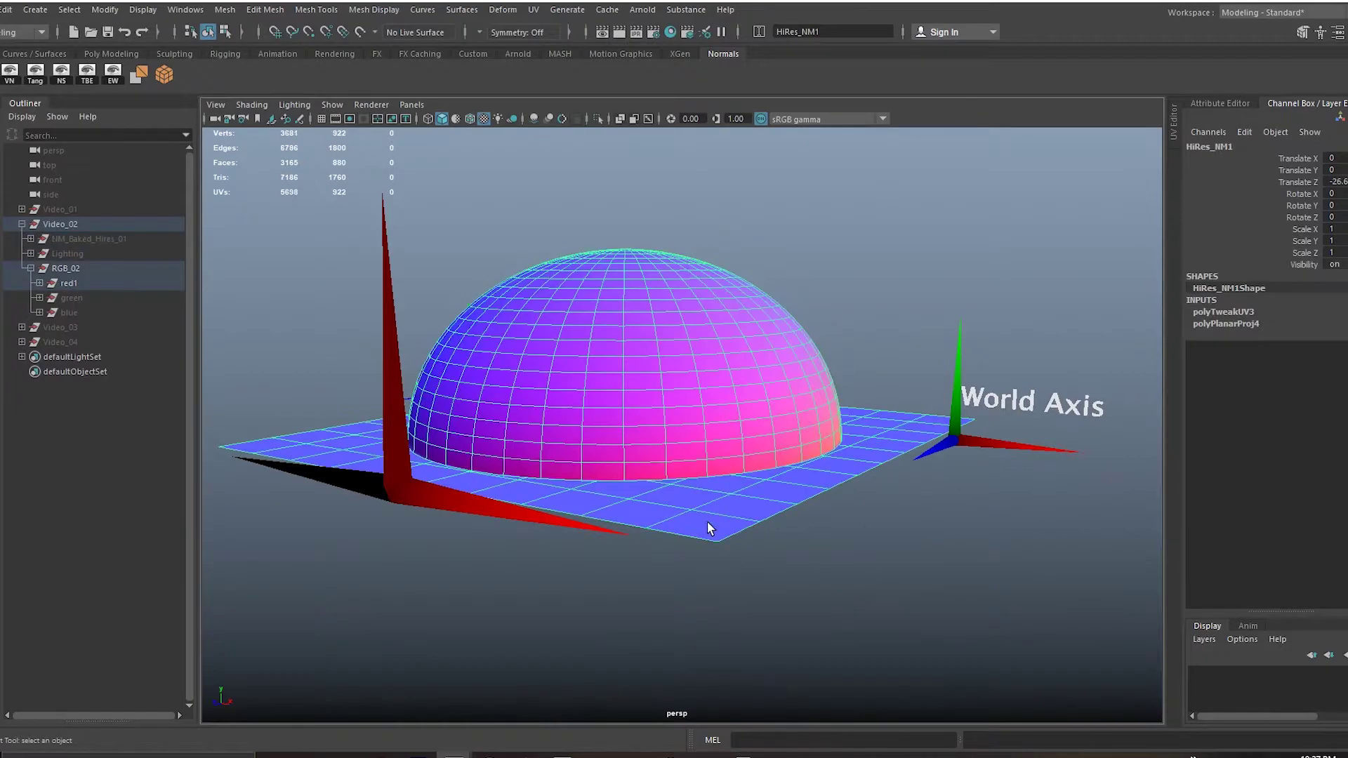
middle_click_drag(606, 554, 699, 483, "alt")
key("space")
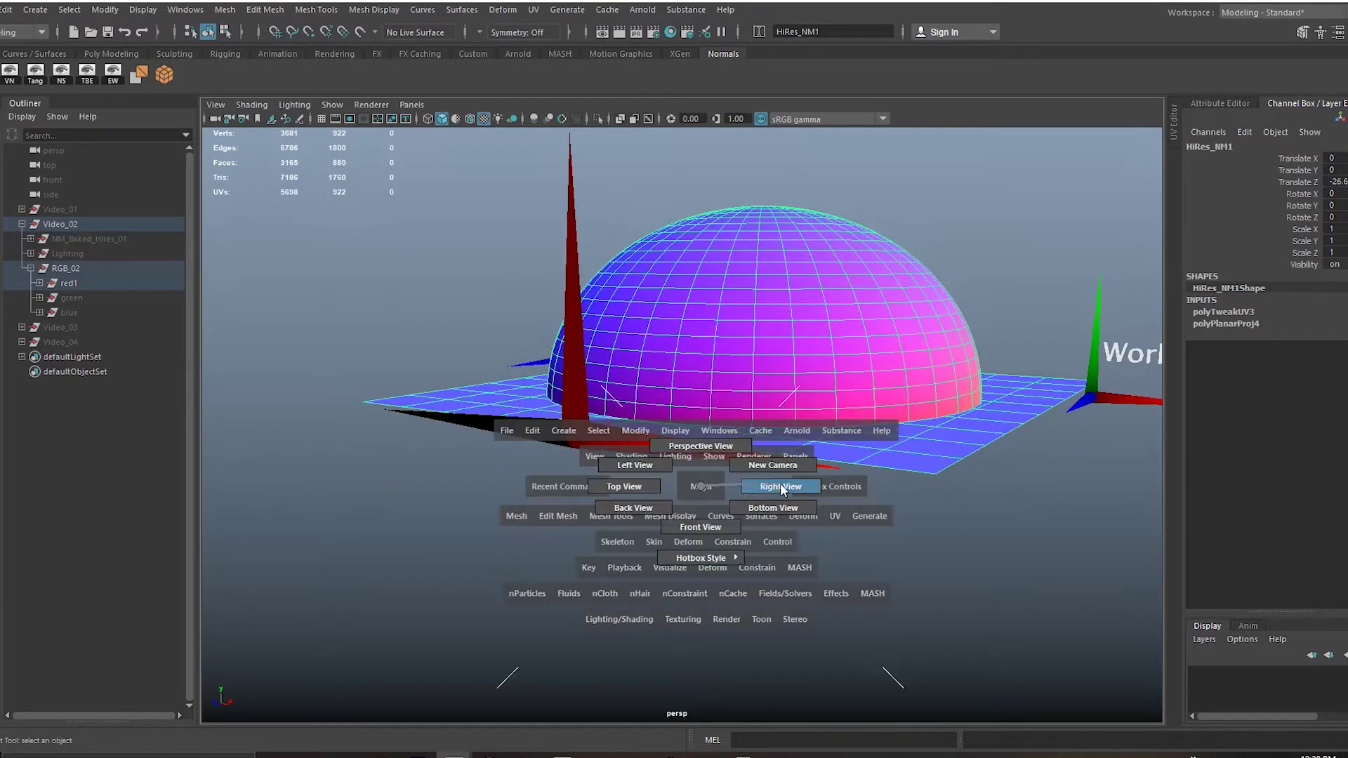
left_click_drag(781, 483, 701, 527)
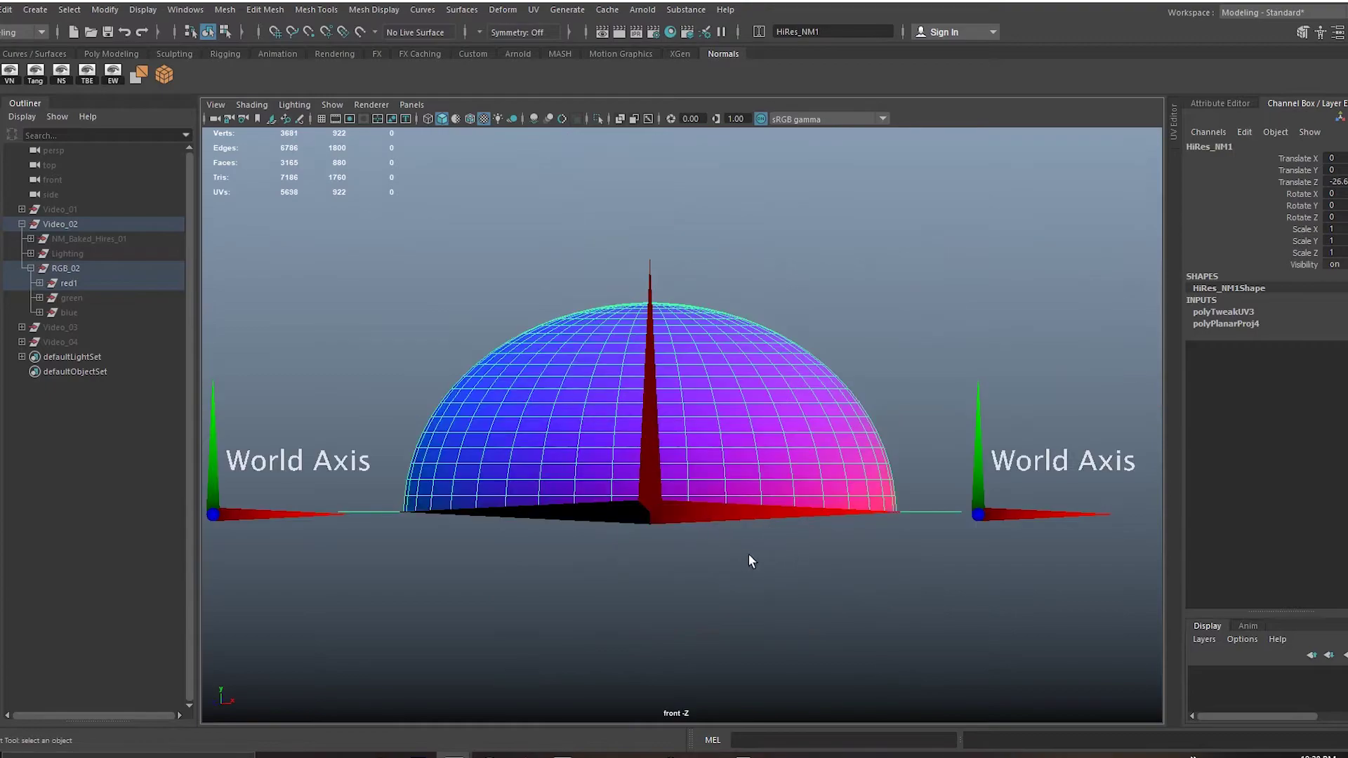
left_click(780, 556)
mouse_move(779, 556)
middle_mouse_down("alt")
mouse_move(731, 524)
mouse_move(836, 440)
mouse_move(776, 575)
mouse_move(765, 565)
middle_mouse_up("alt")
middle_click_drag(763, 519, 782, 517, "alt")
right_click_drag(783, 501, 819, 547, "alt")
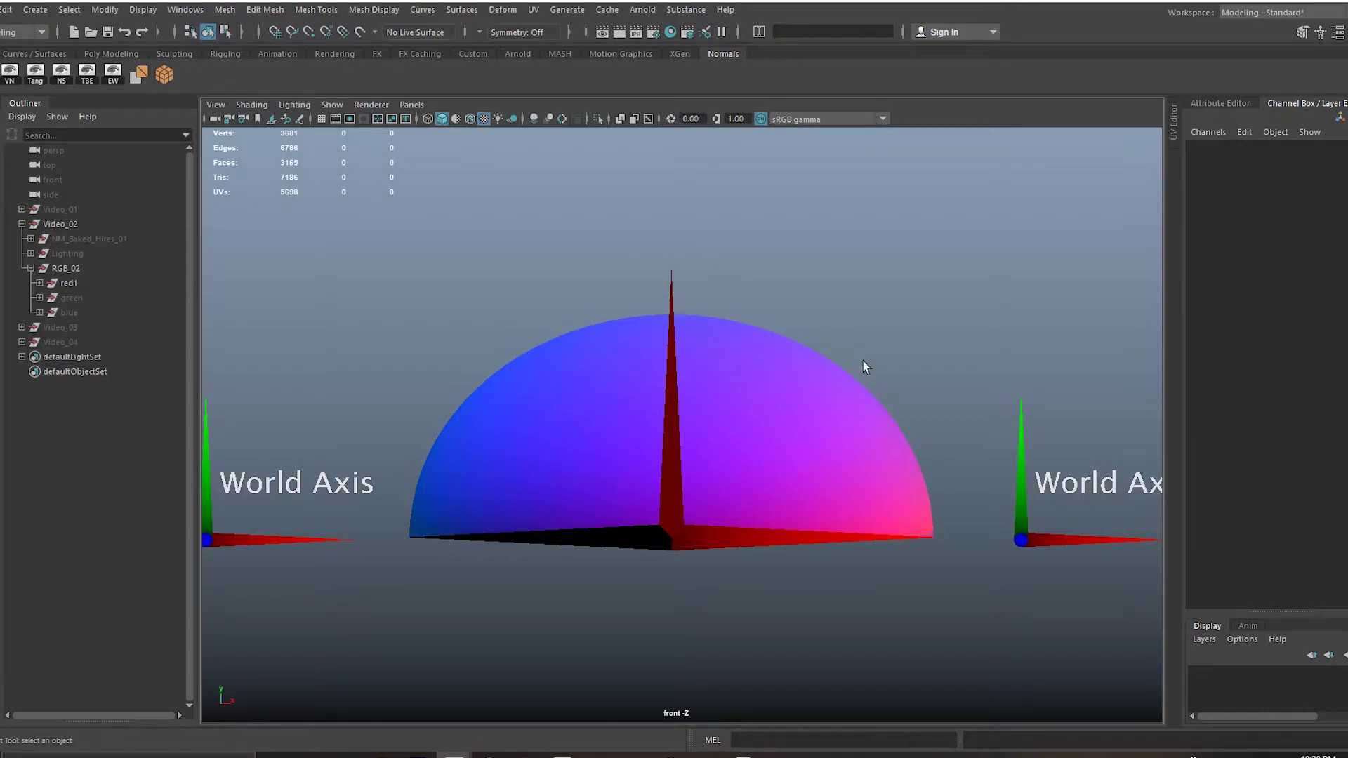
middle_click_drag(757, 445, 777, 482, "alt")
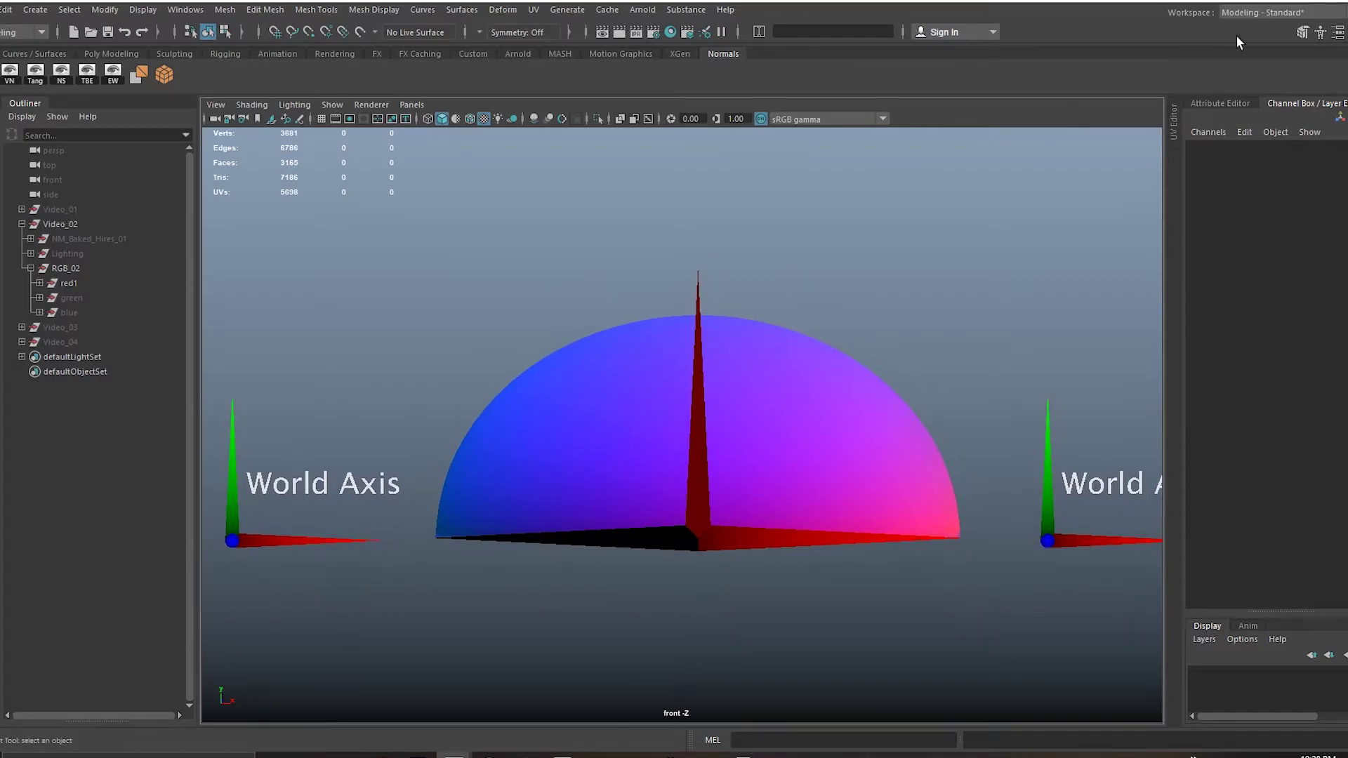
Step: Switch back to Photoshop, save the document, and add a new empty layer at the top of the R group
left_click(419, 755)
left_click_drag(705, 477, 753, 402)
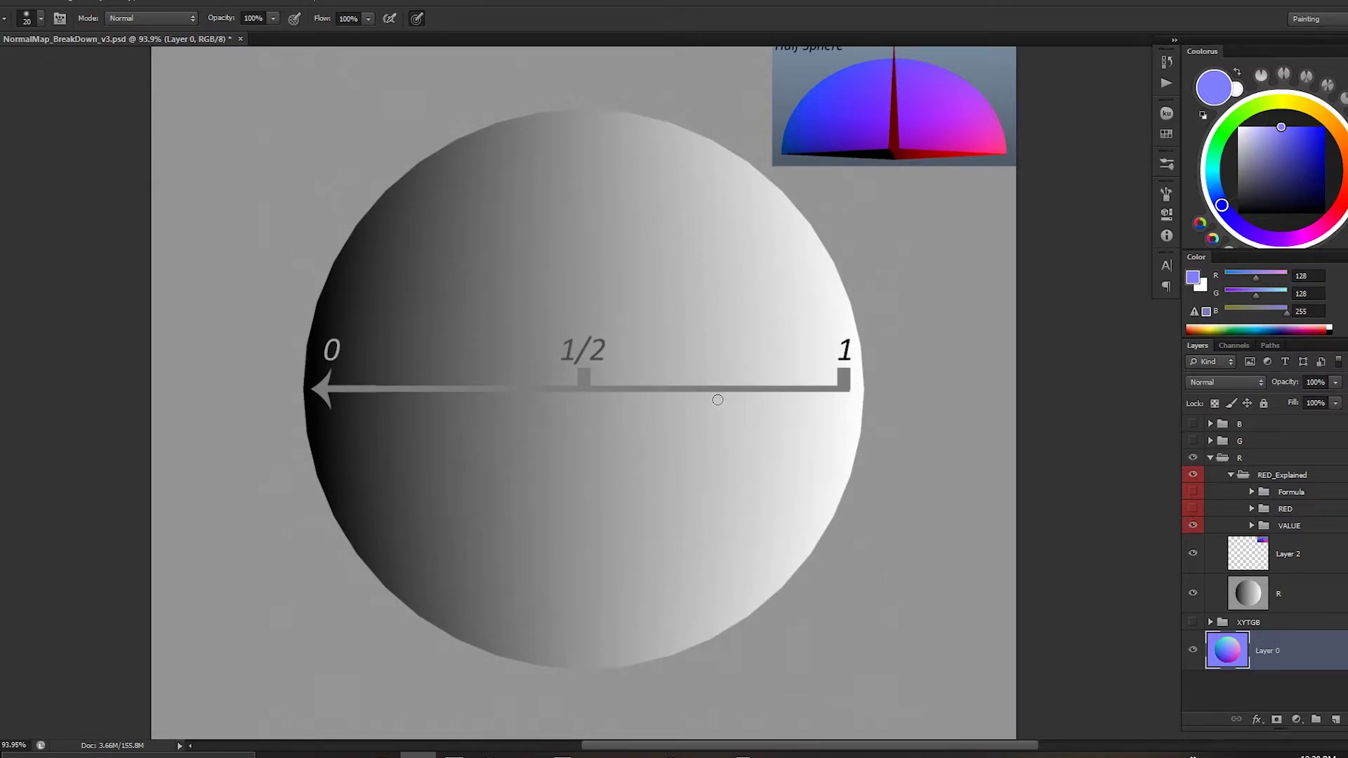
key("ctrl+s")
left_click(1257, 460)
left_click(1334, 720)
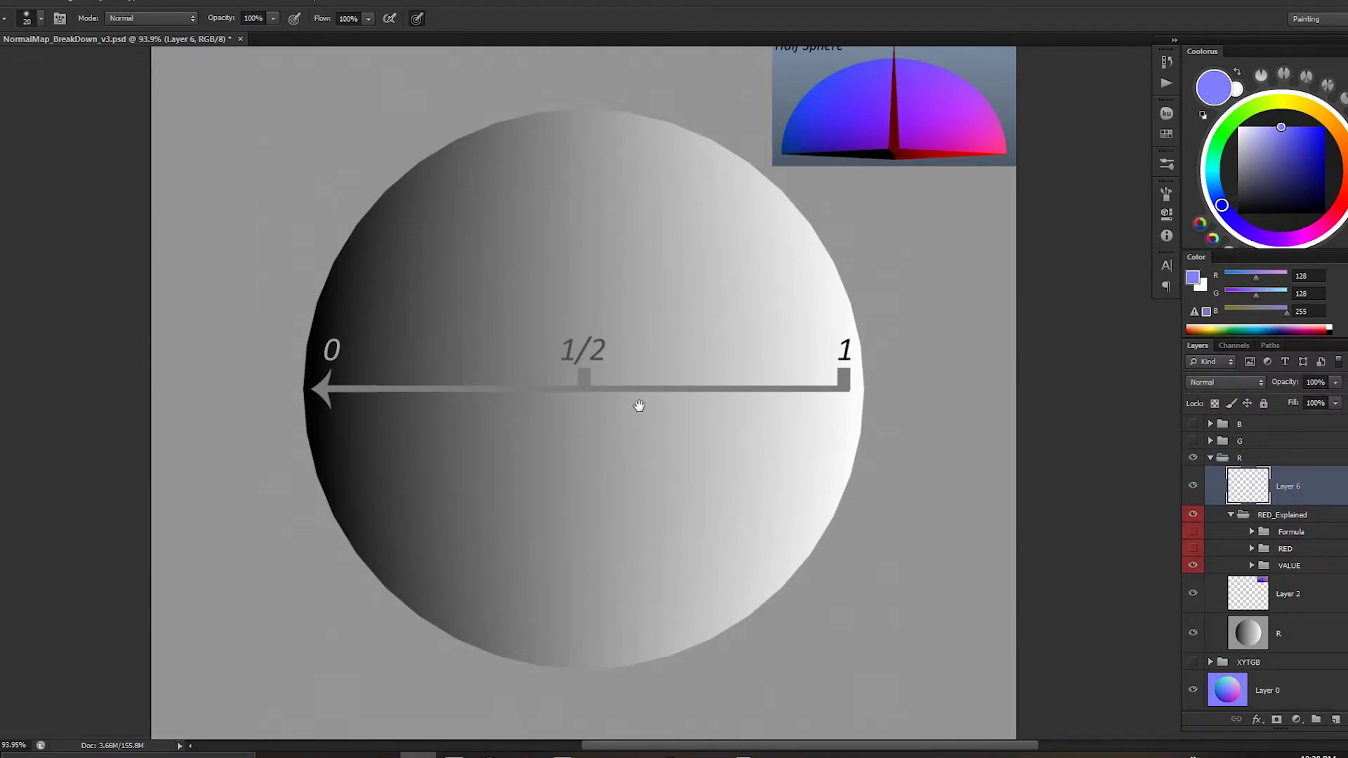
Step: Show the RED group to overlay the 0, 128, 255 red gradient bar, and examine it against the value scale
left_click(1194, 549)
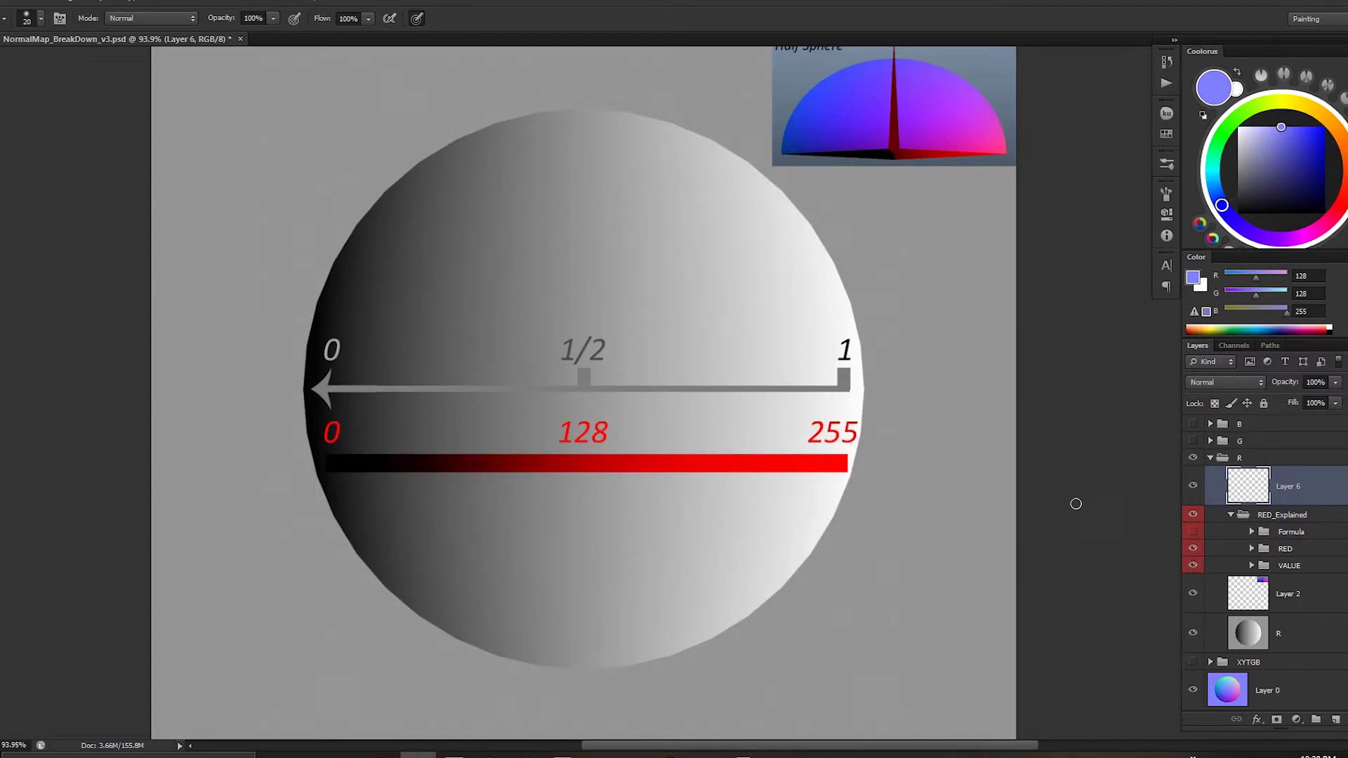
scroll(807, 541, "down", 1)
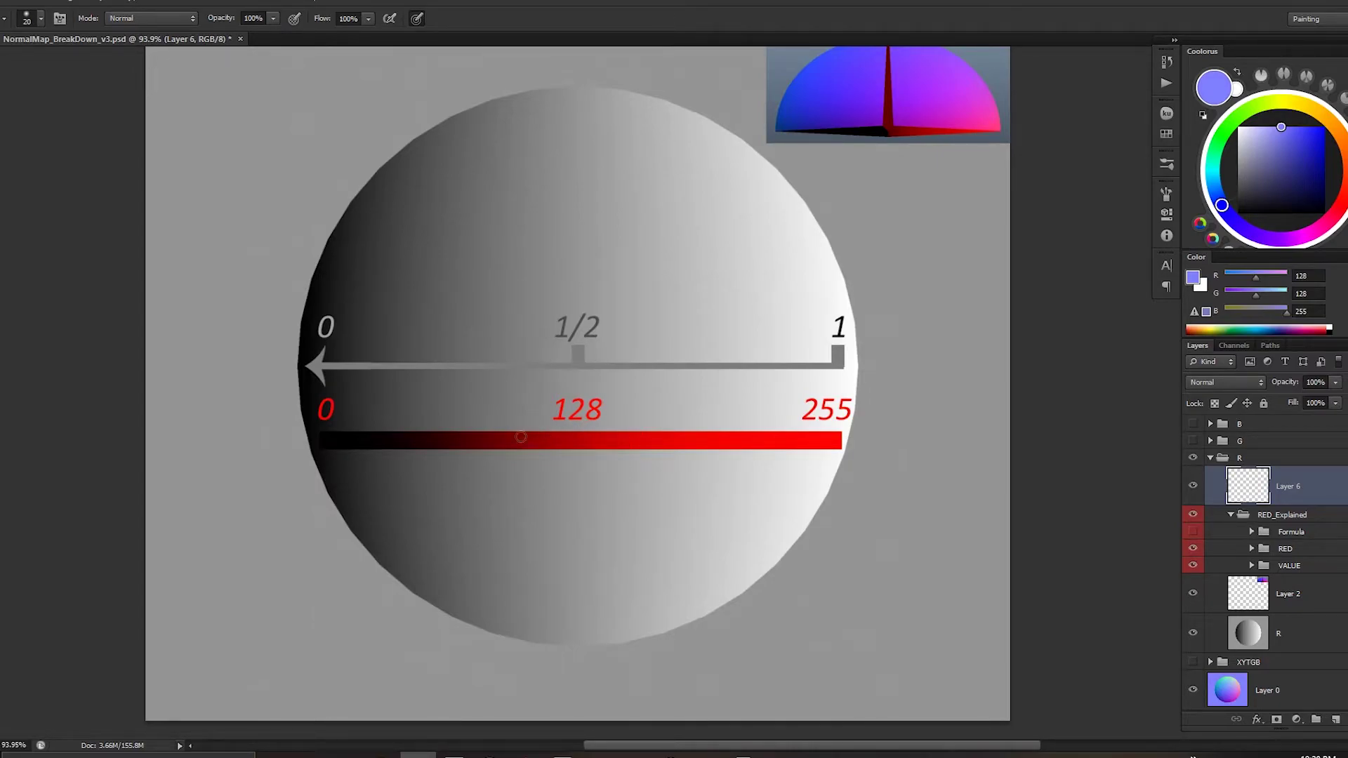
left_click_drag(628, 451, 623, 466)
scroll(608, 465, "down", 1)
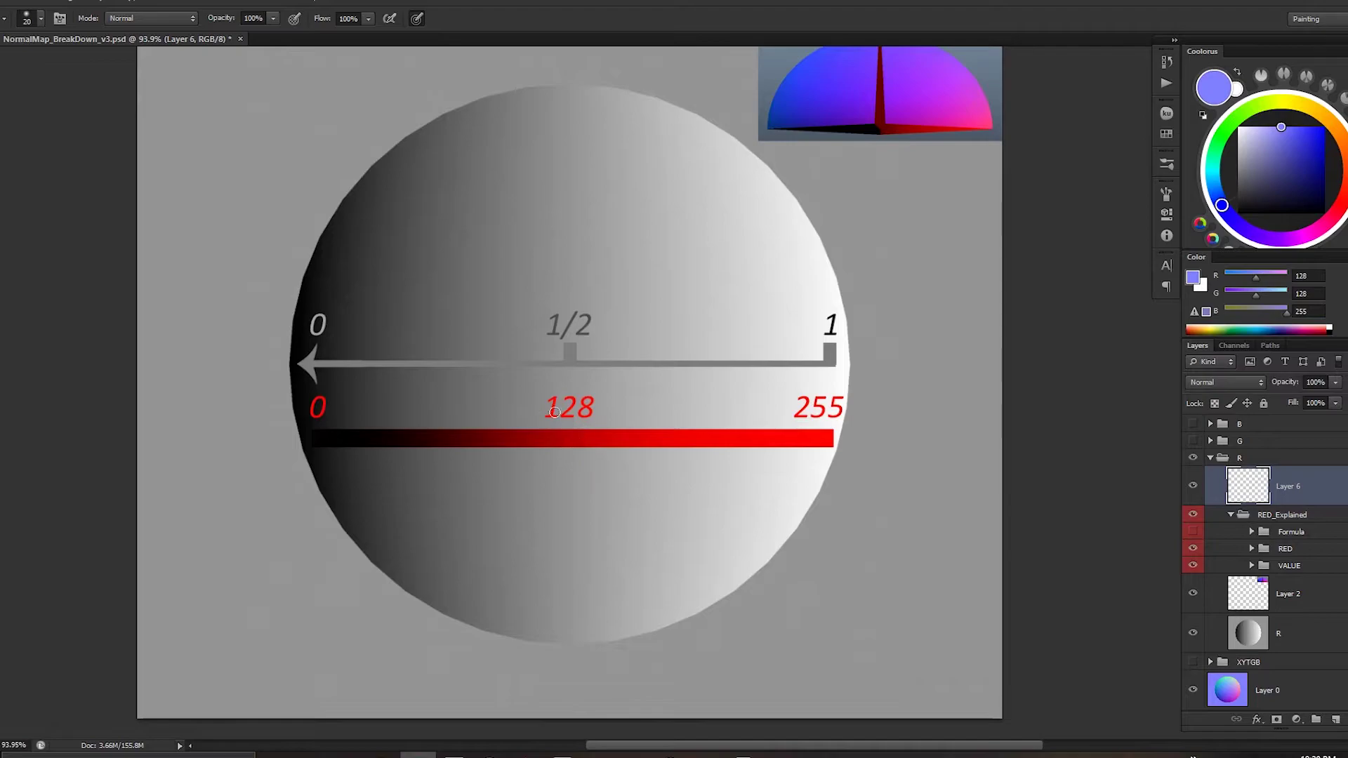
left_click_drag(632, 478, 599, 484)
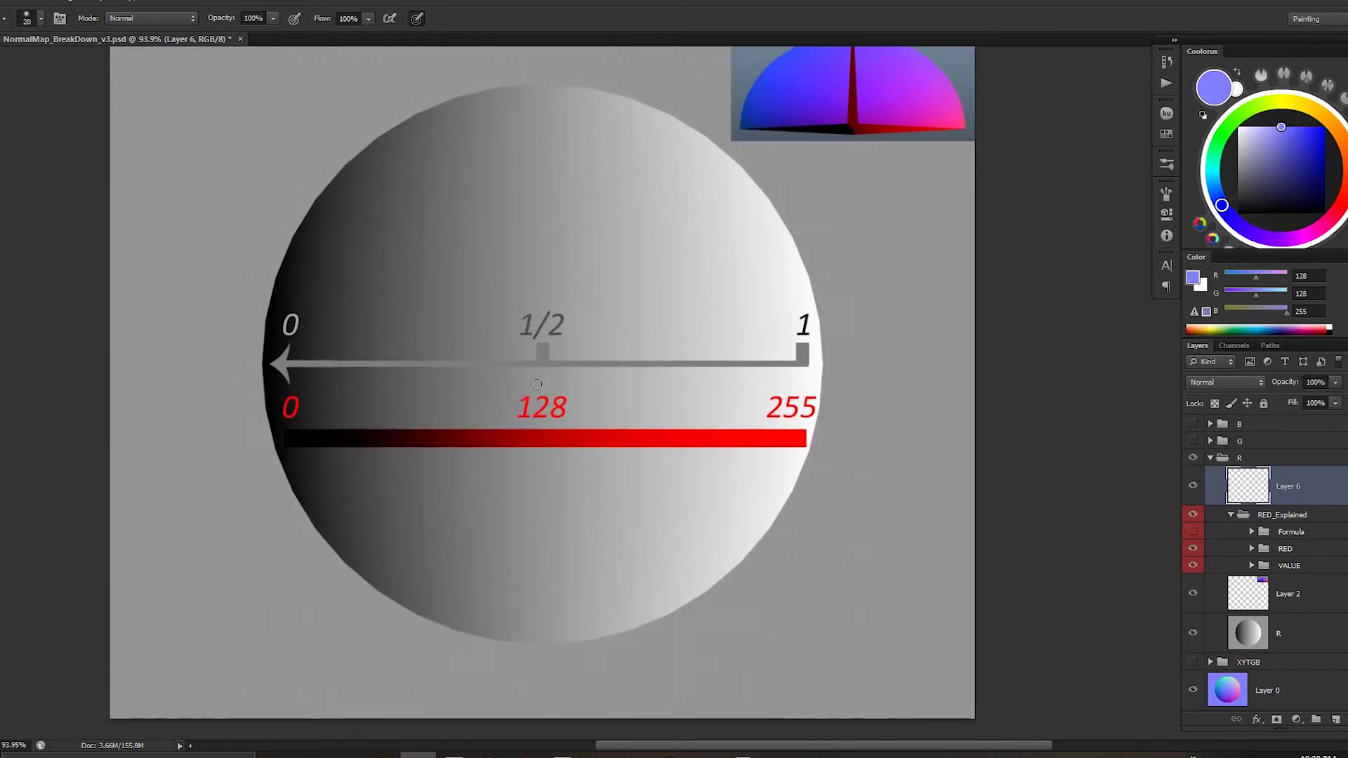